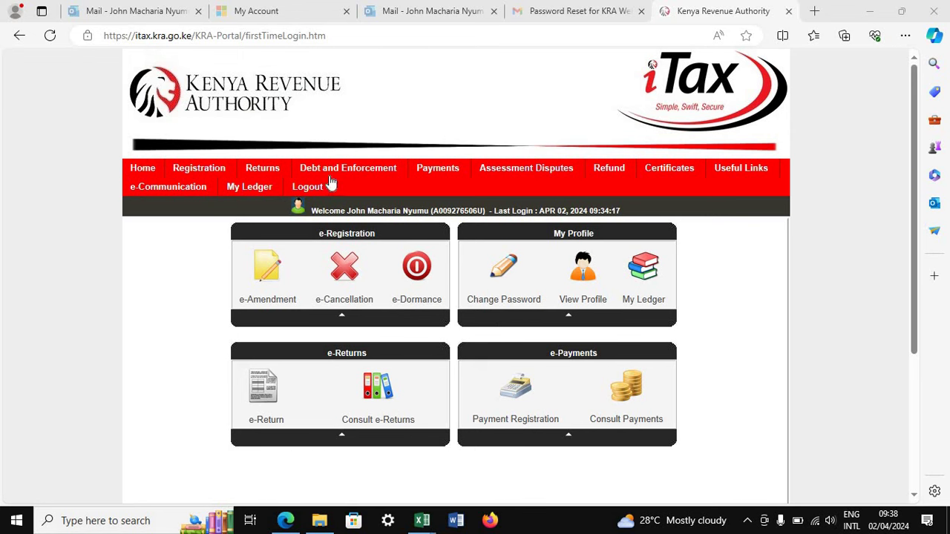
Open the 'ITR For Employment Income Only' return form from the Returns menu
mouse_move(271, 178)
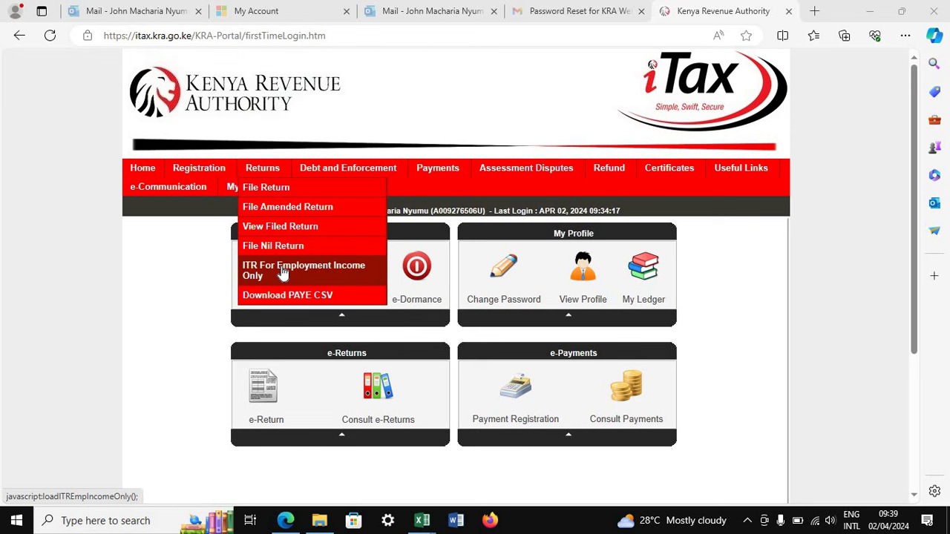
click(282, 273)
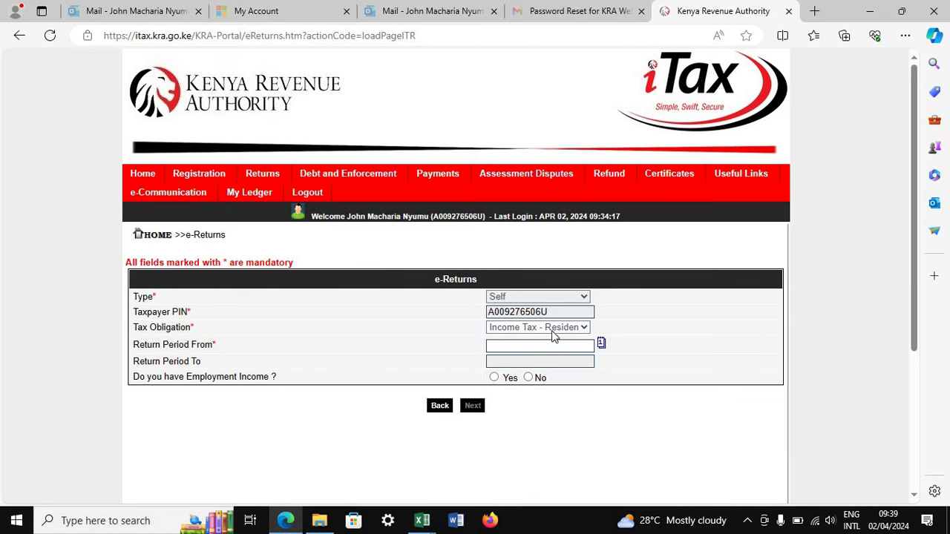
Set the return period start to 1 January 2023 (through 31/12/2023) and answer Yes to employment income
click(601, 345)
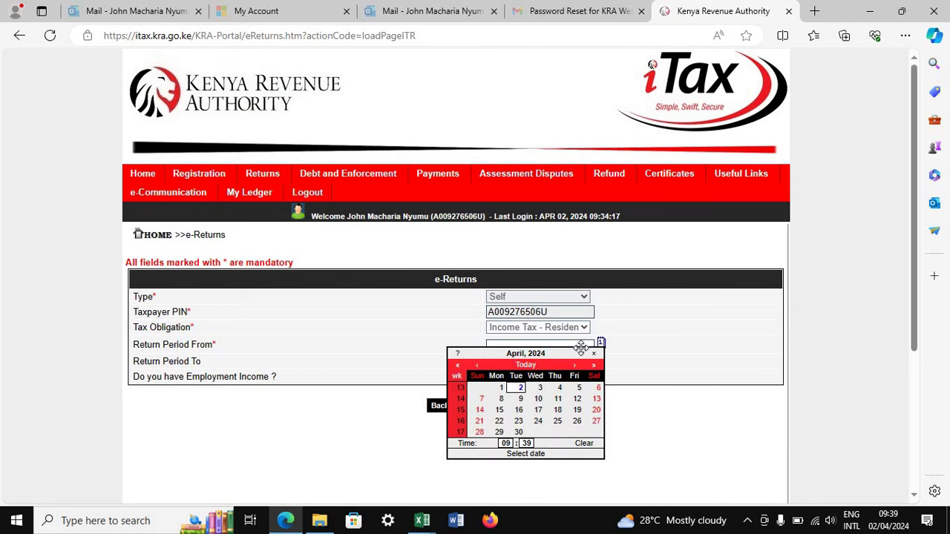
click(477, 365)
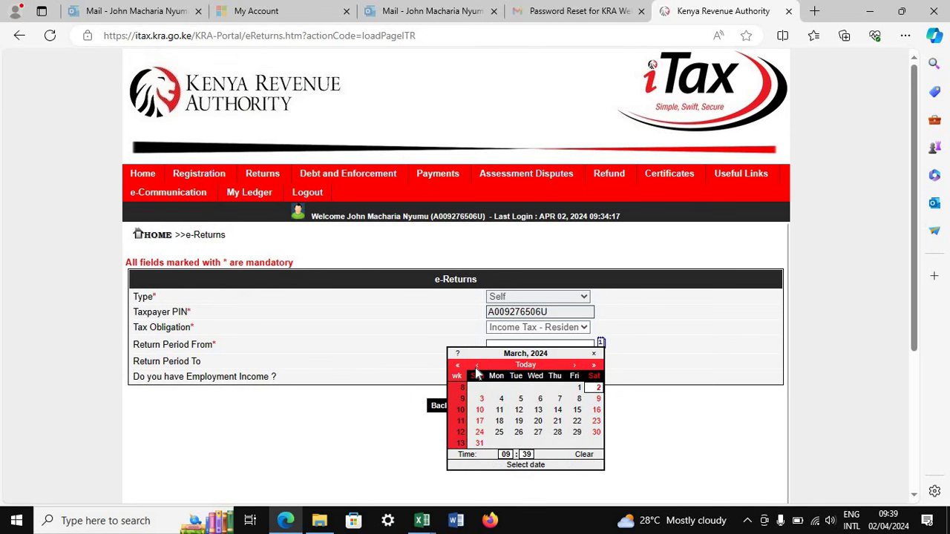
click(477, 366)
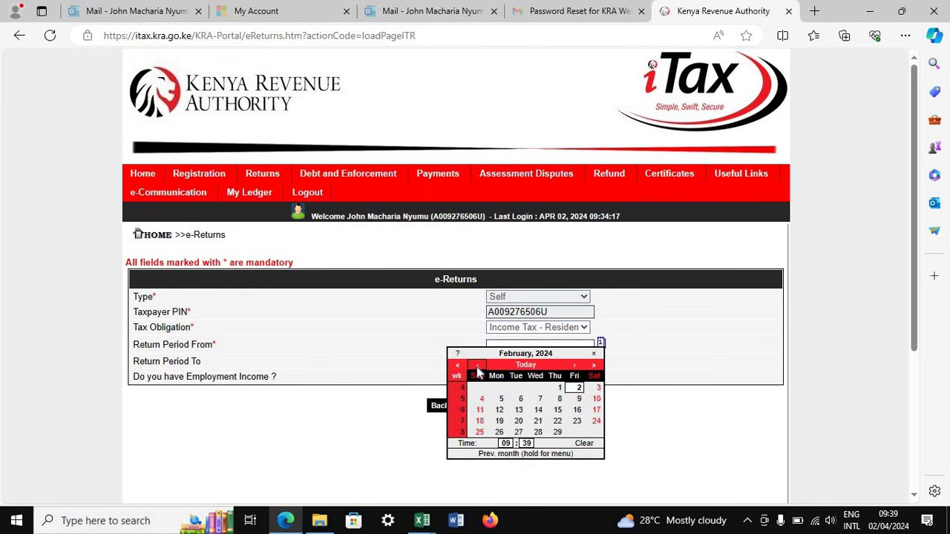
click(477, 368)
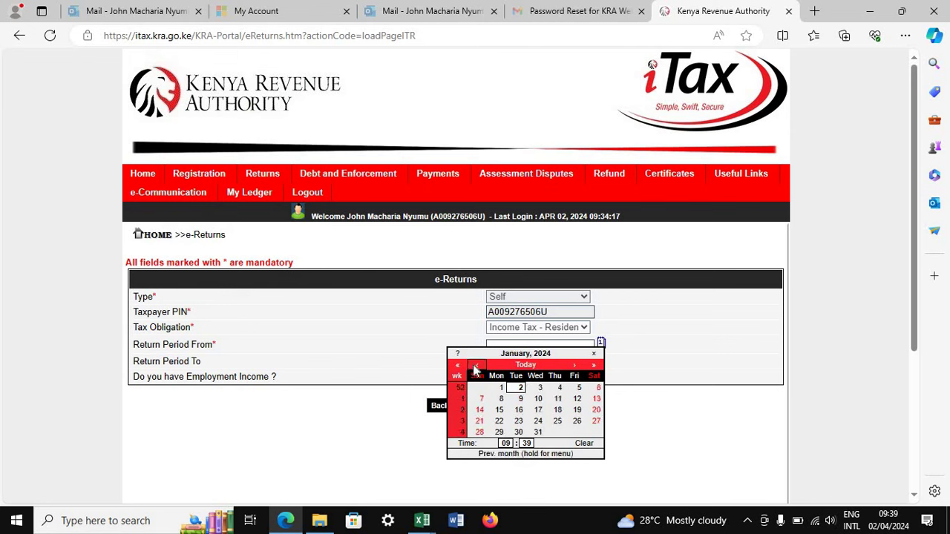
click(476, 368)
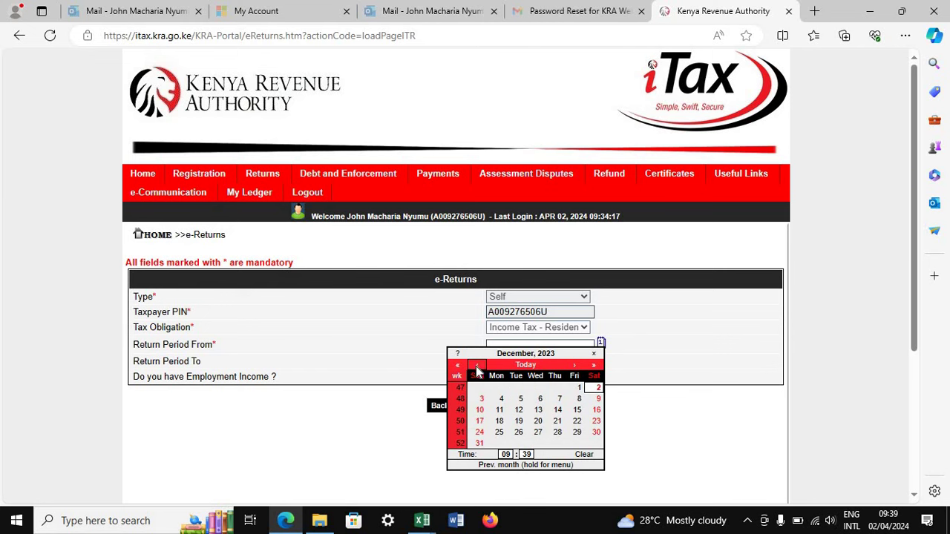
click(574, 366)
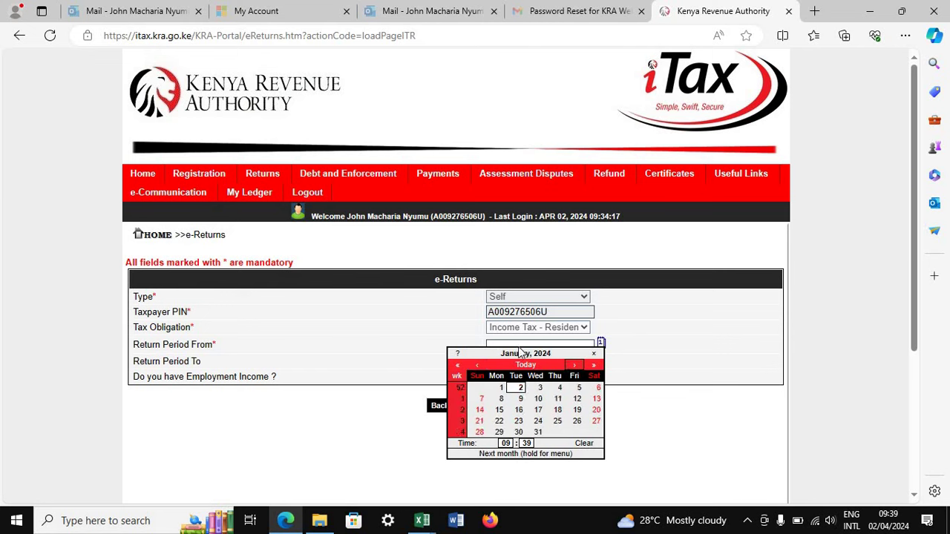
click(458, 367)
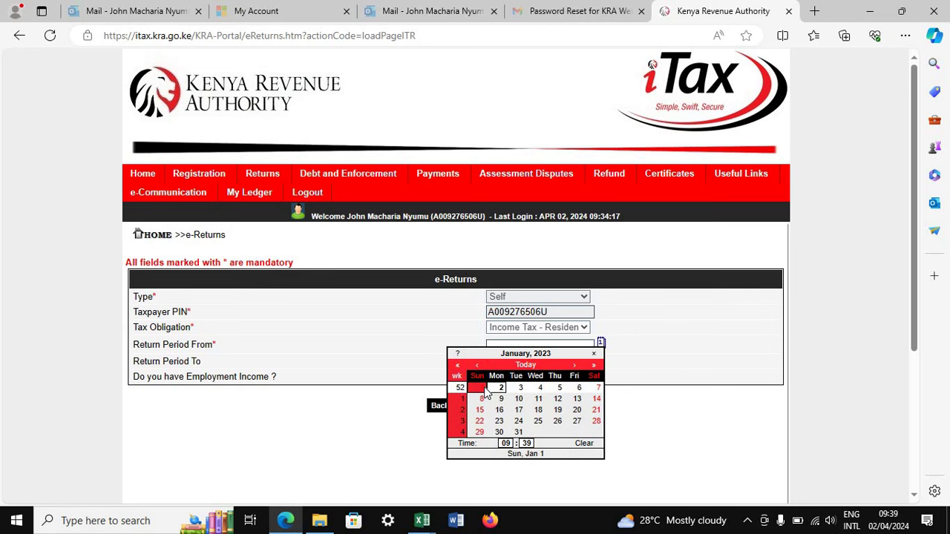
click(483, 389)
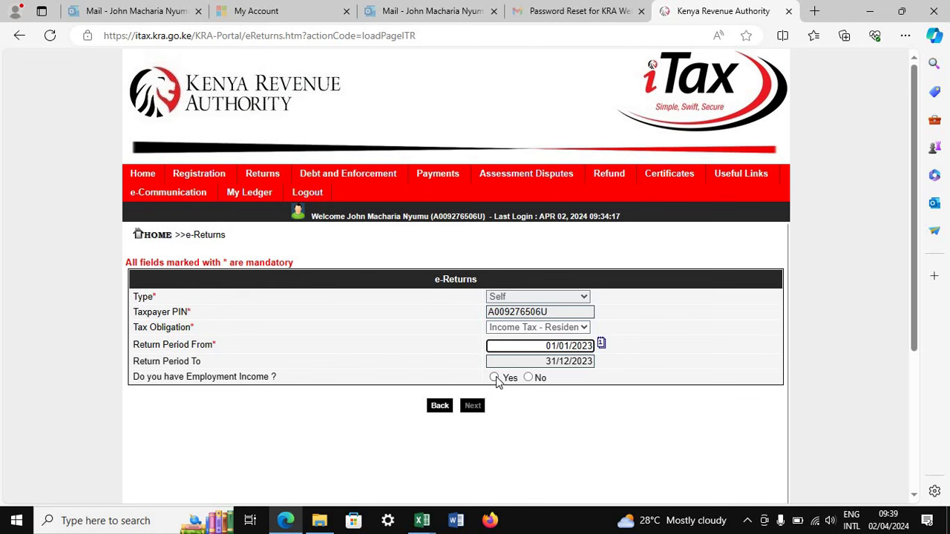
click(494, 378)
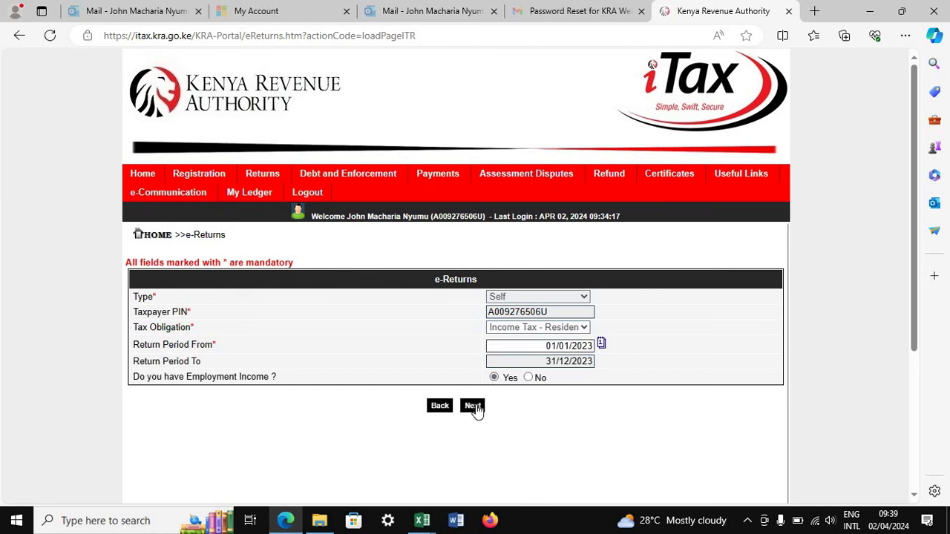
Continue to the resident return form and answer No to the employer car and mortgage questions
click(473, 405)
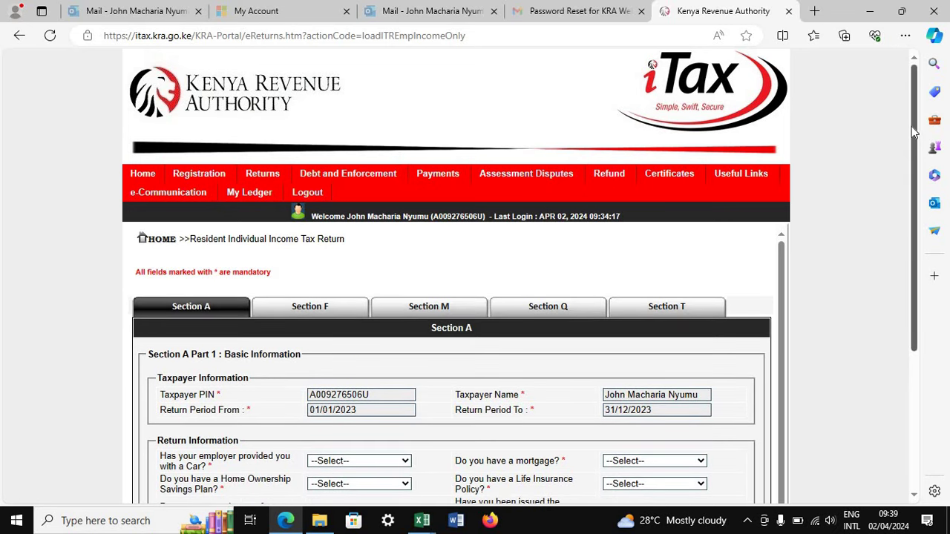
drag(915, 126, 908, 274)
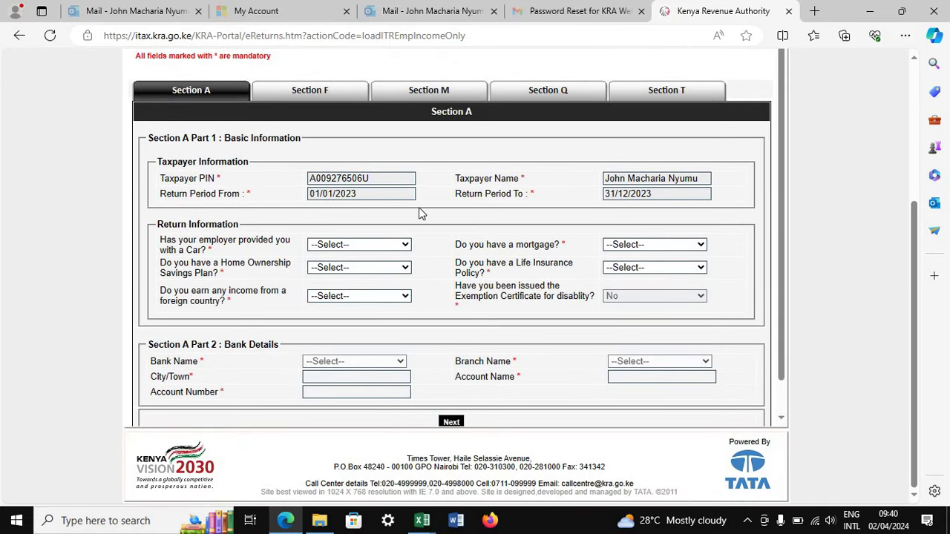
click(353, 246)
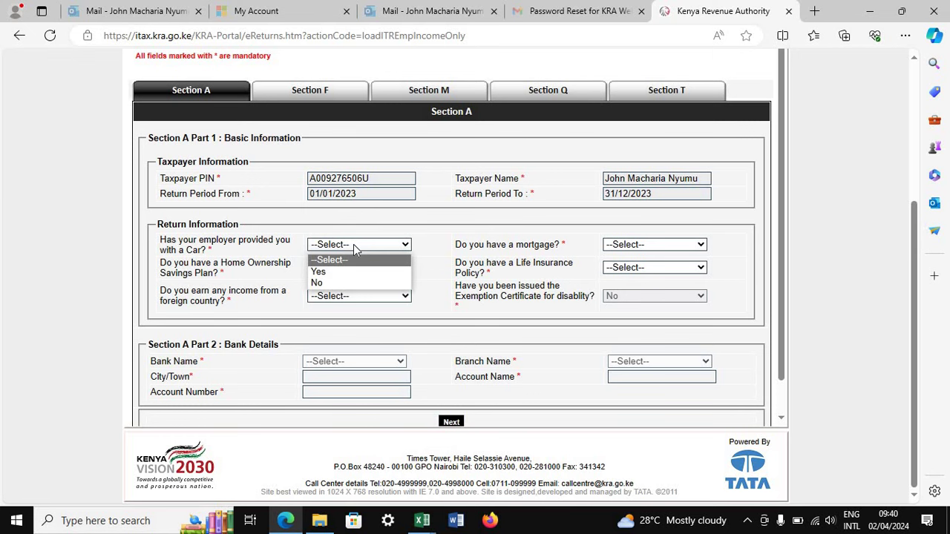
click(343, 280)
click(625, 248)
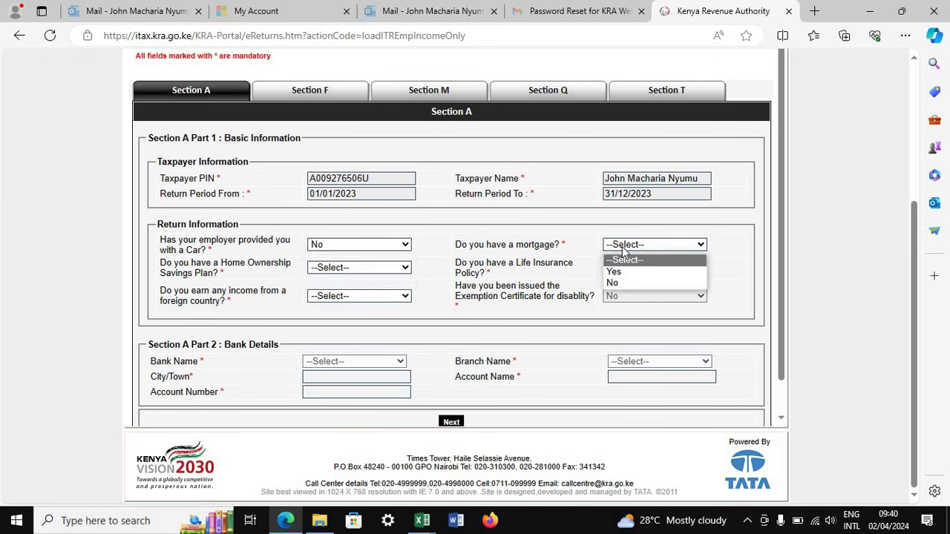
click(620, 283)
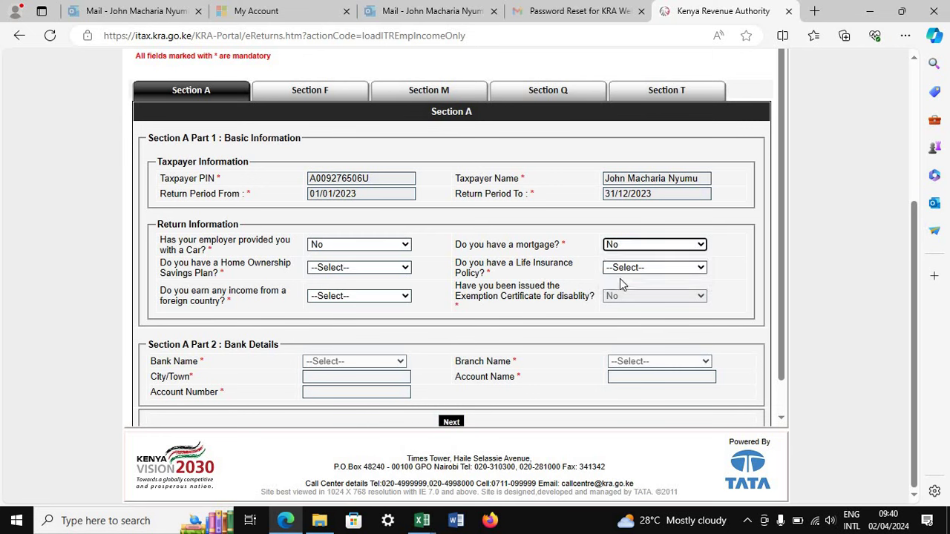
Answer No to Home Ownership Savings Plan and foreign income, and Yes to life insurance
click(396, 267)
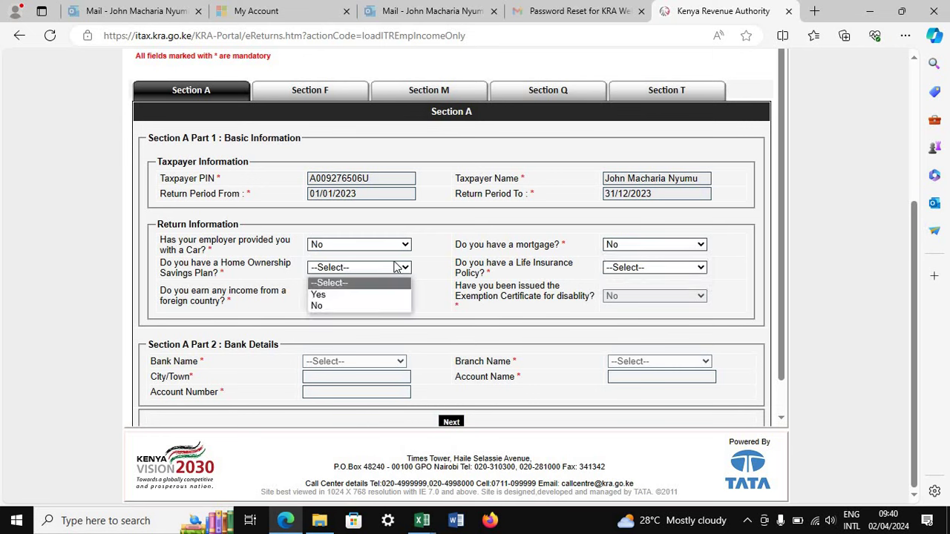
click(361, 306)
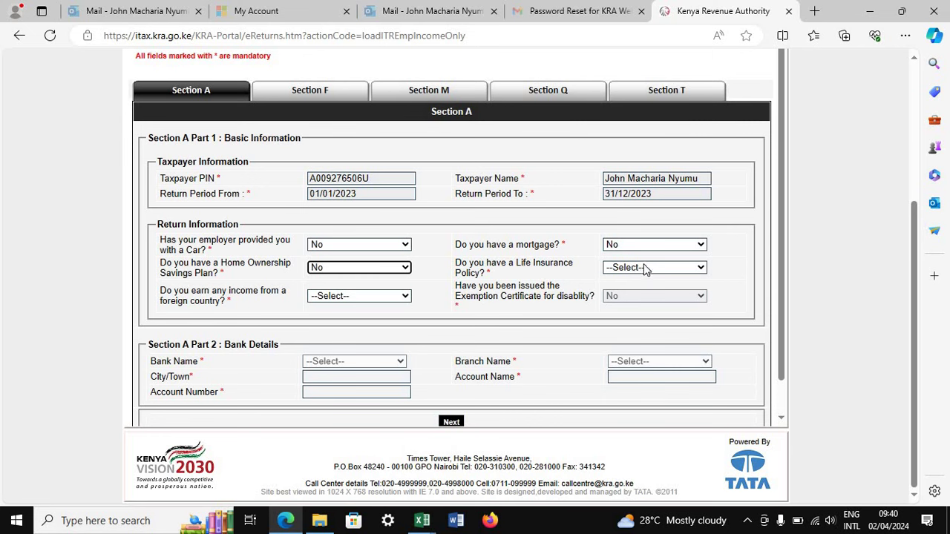
click(645, 270)
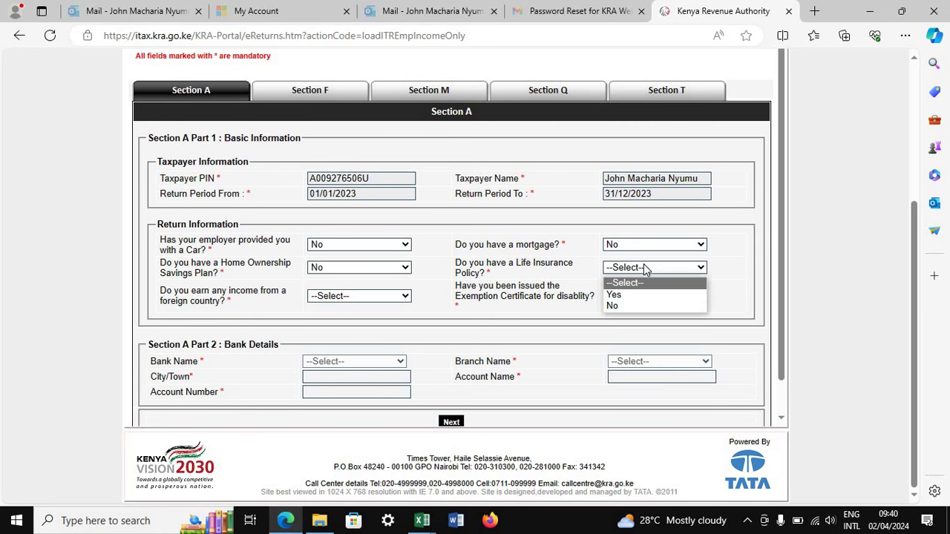
click(630, 295)
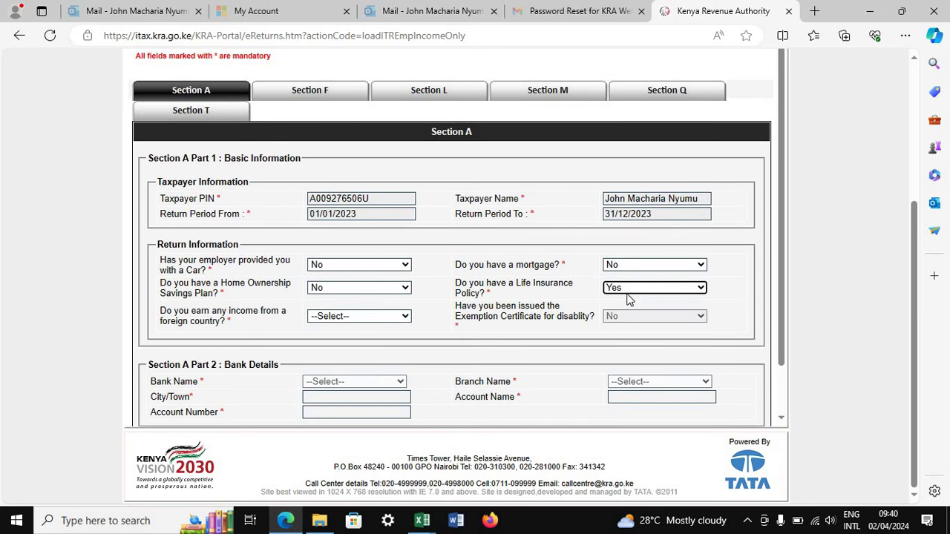
click(385, 320)
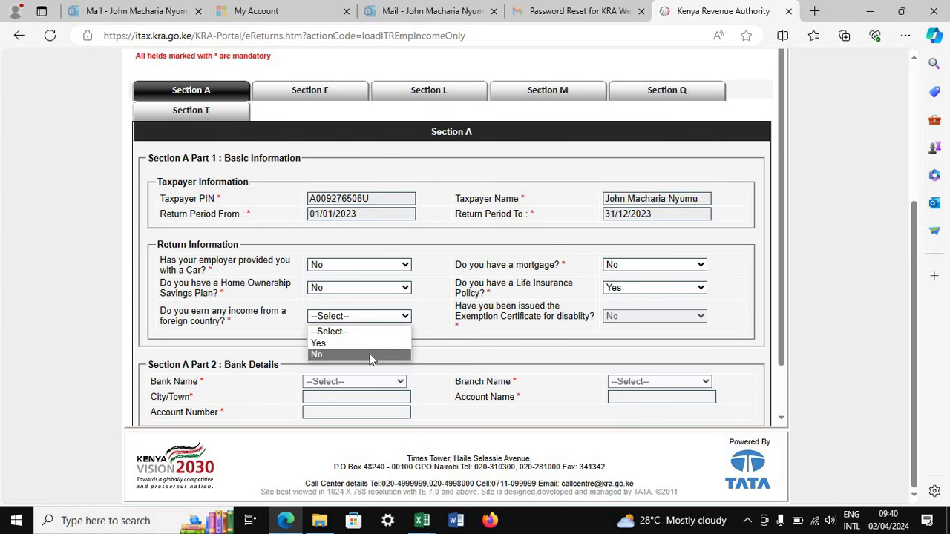
click(373, 356)
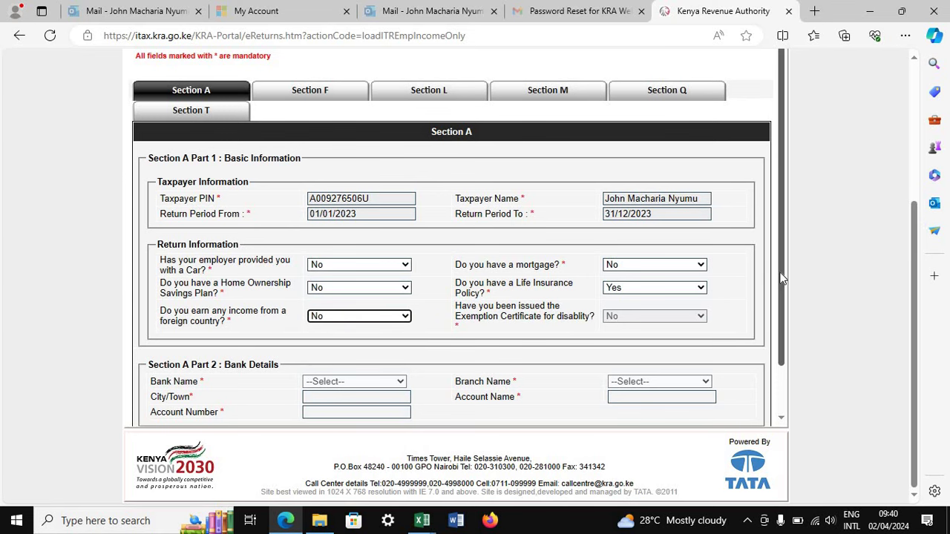
scroll(780, 279, down, 1)
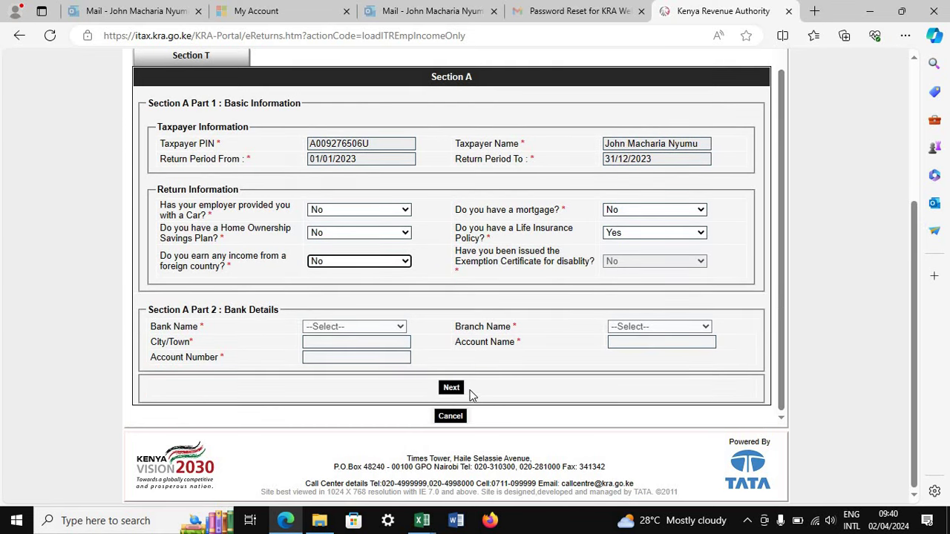
Go to Section F and select the EQUITY GROUP FOUNDATION employer's PIN in the employment table
click(452, 388)
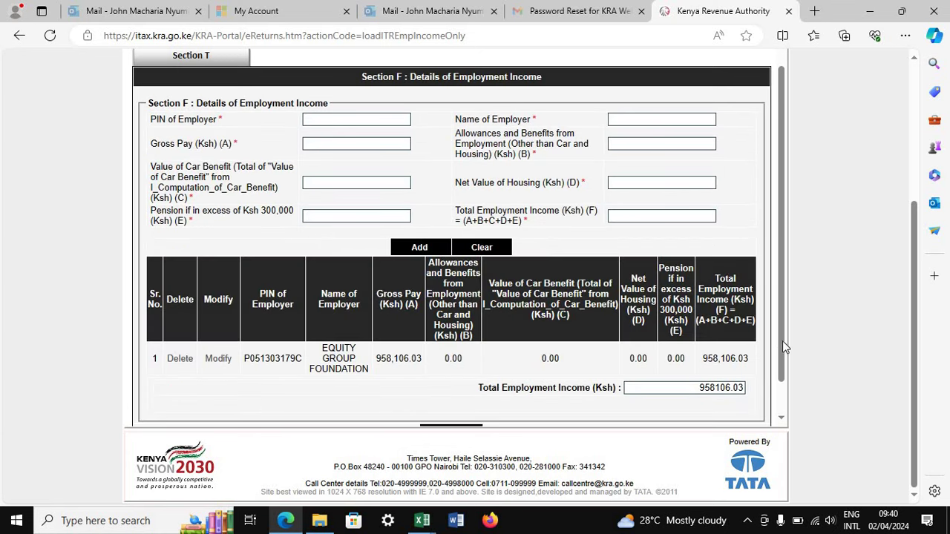
drag(781, 328, 779, 382)
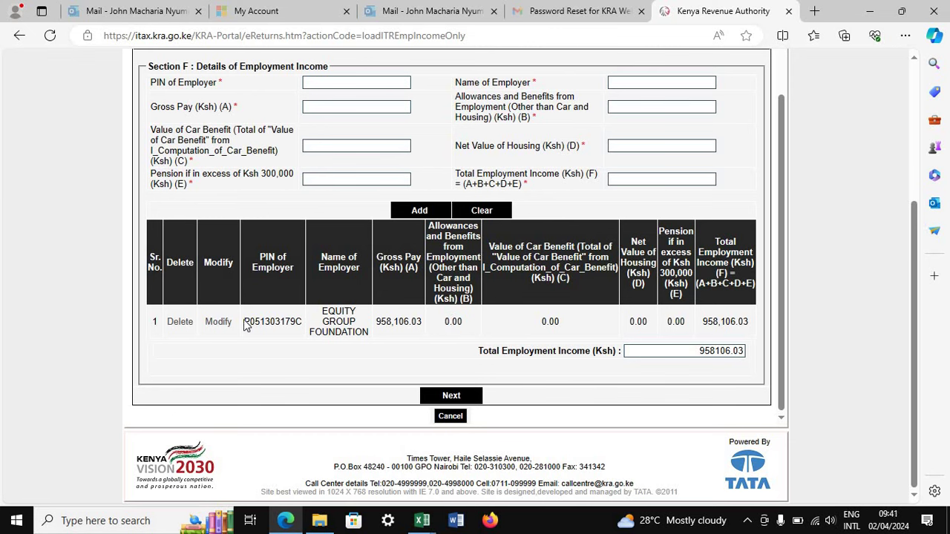
drag(244, 322, 301, 317)
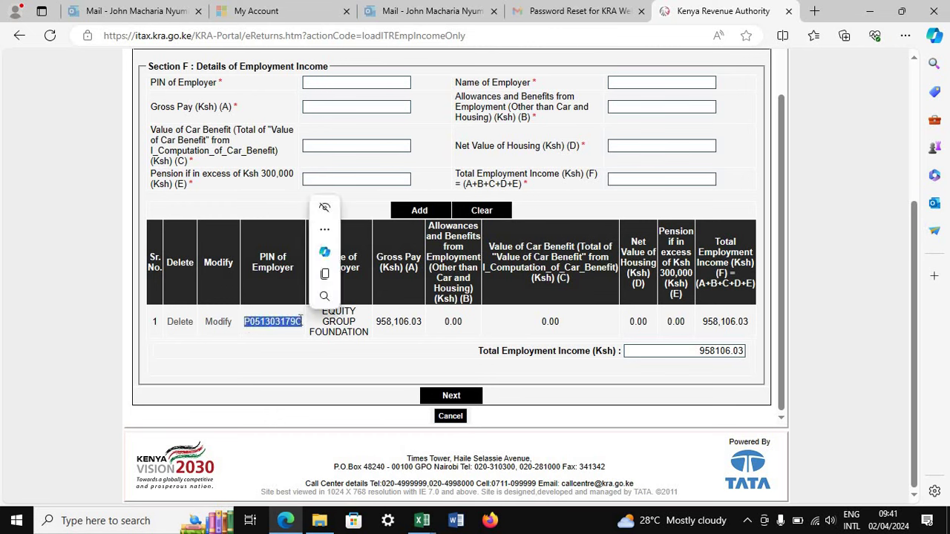
Copy the employer's PIN and the 958,106.03 gross pay from the table into the entry form
key(ctrl+c)
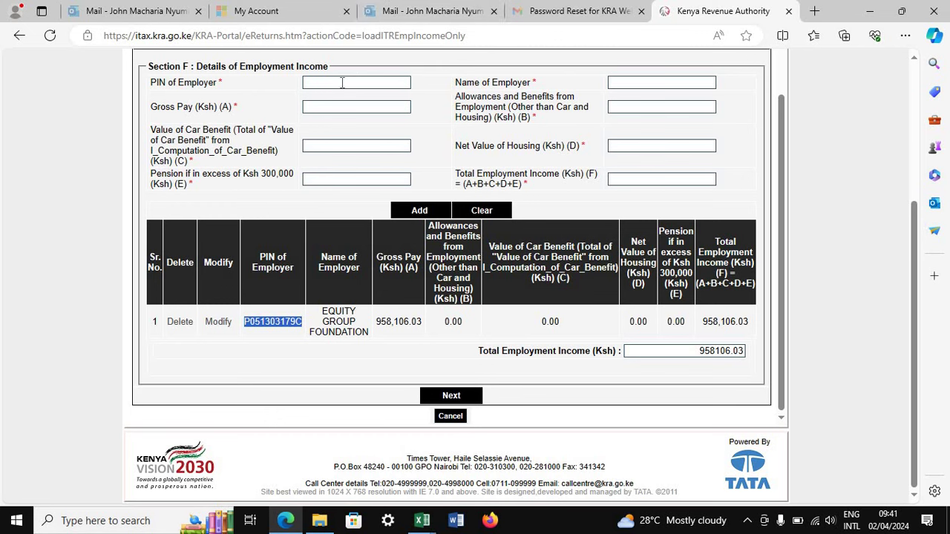
click(342, 83)
key(ctrl+v)
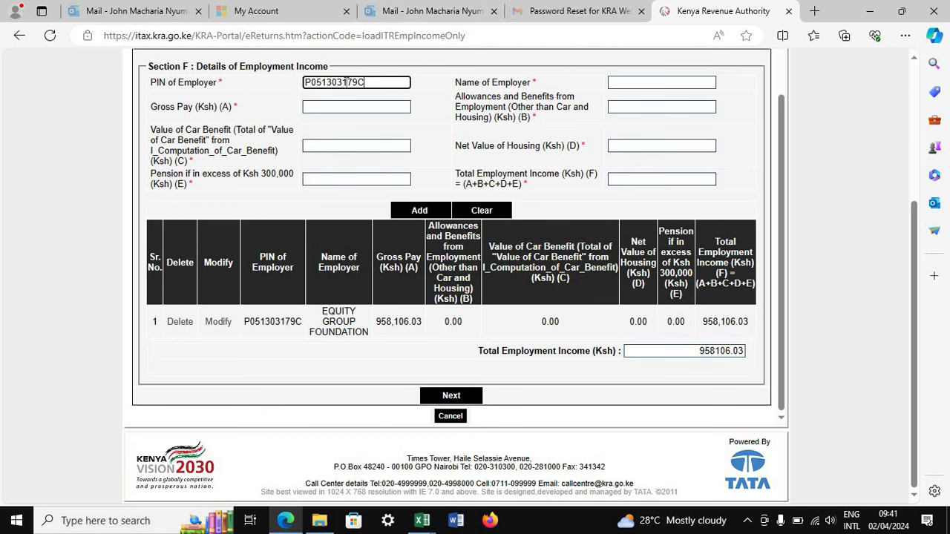
key(Tab)
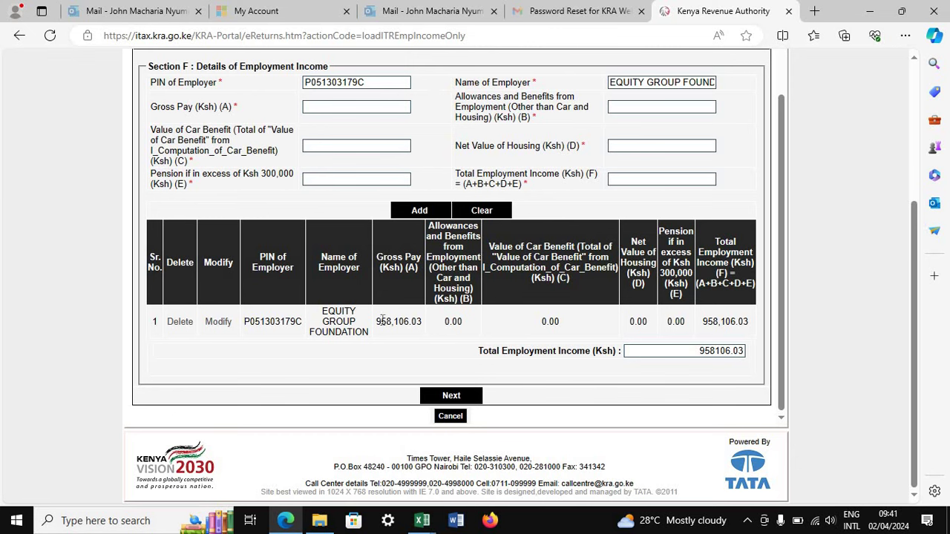
drag(376, 322, 425, 318)
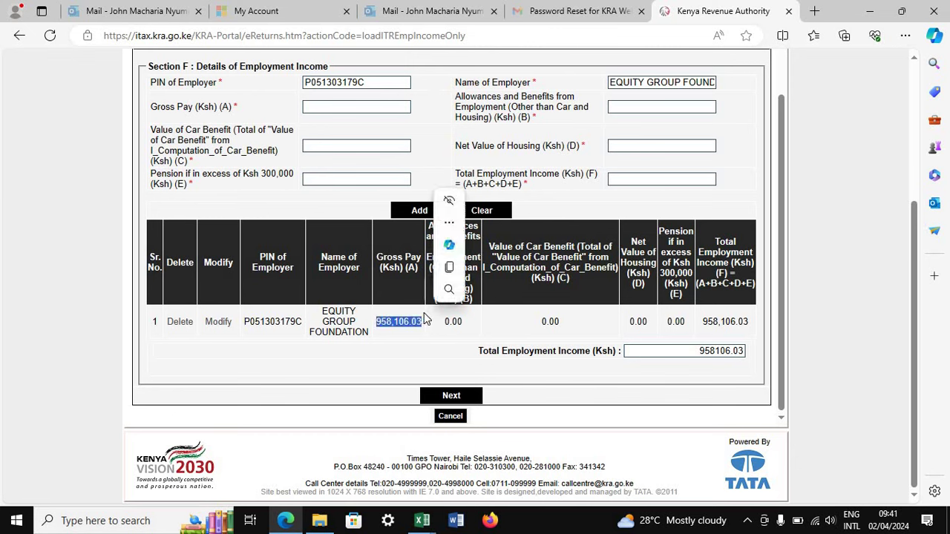
click(338, 108)
key(ctrl+v)
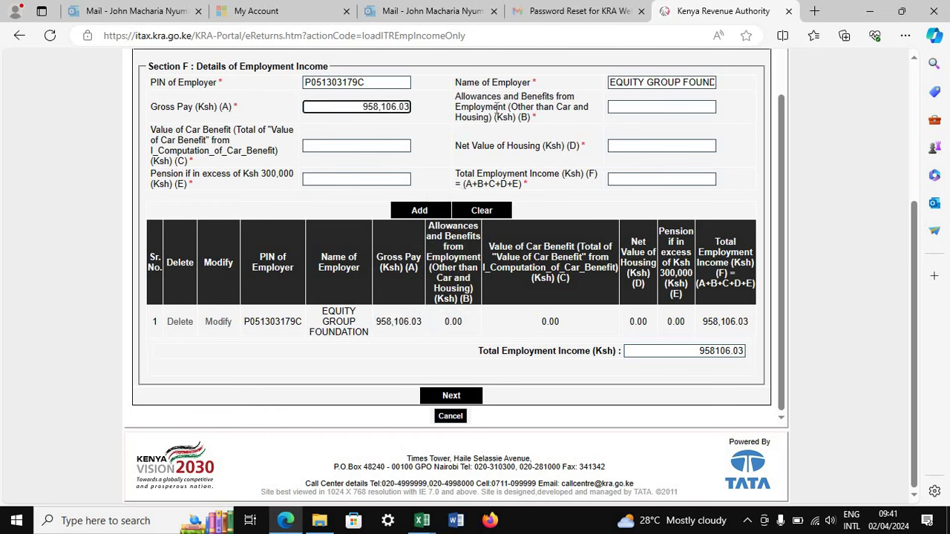
Enter 0 for allowances, car benefit, net value of housing and pension
click(614, 112)
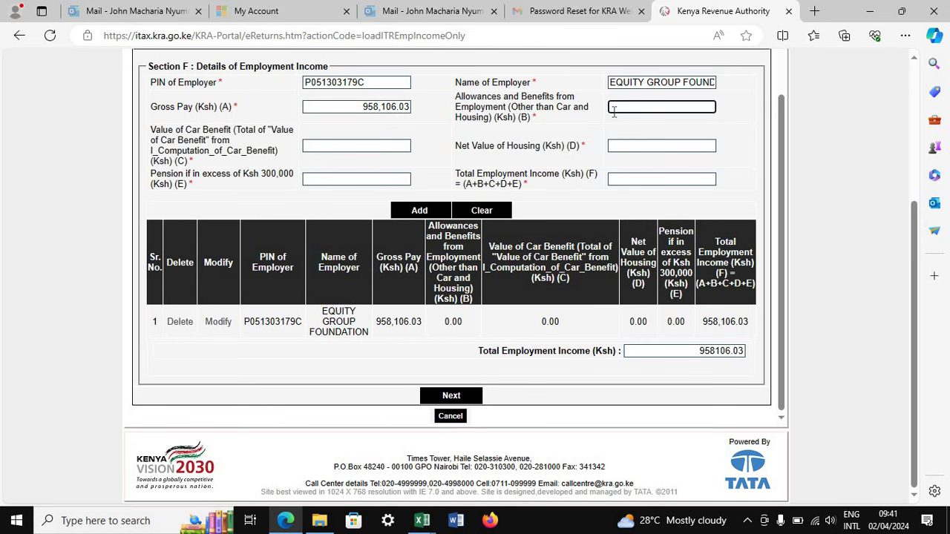
text(0)
click(386, 152)
text(0)
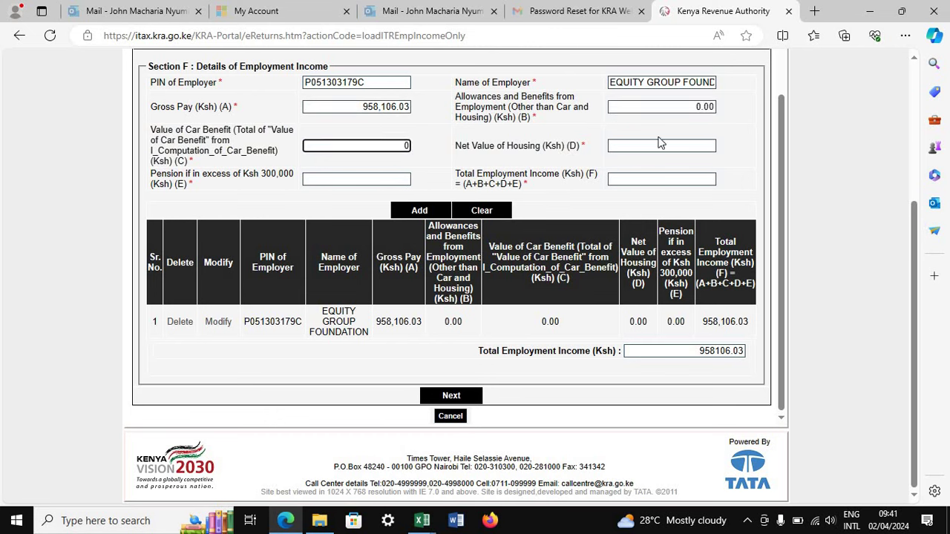
click(660, 146)
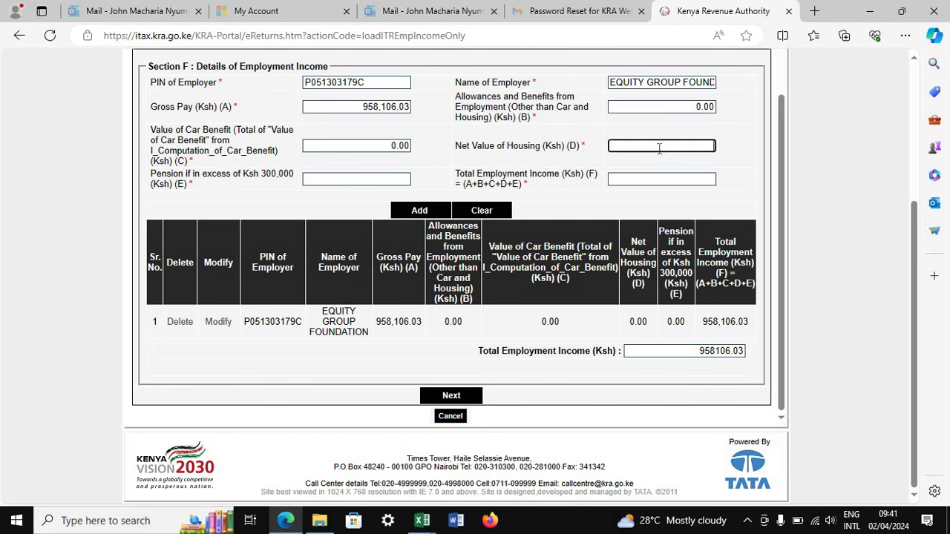
text(0)
click(348, 179)
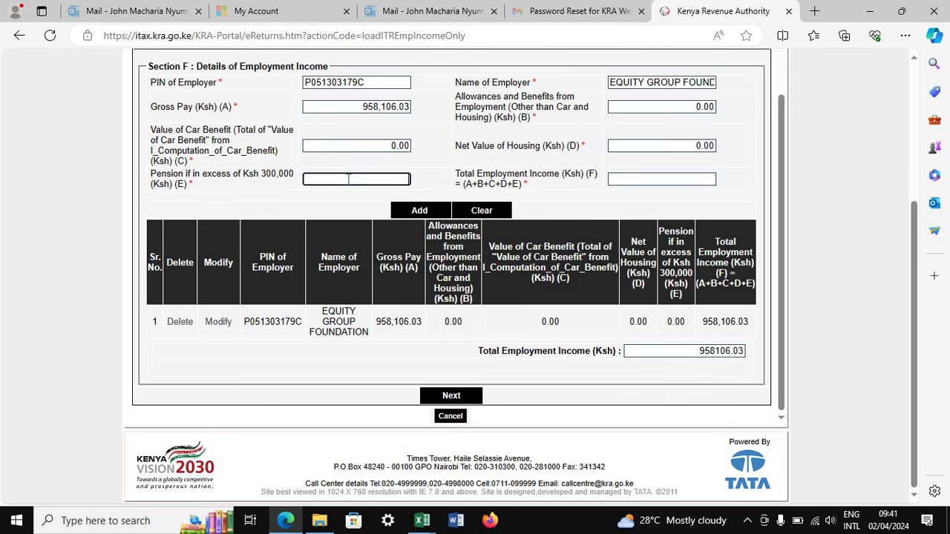
text(0)
Compute total employment income of 958,106, advance to Section L, and open a new browser tab
click(605, 207)
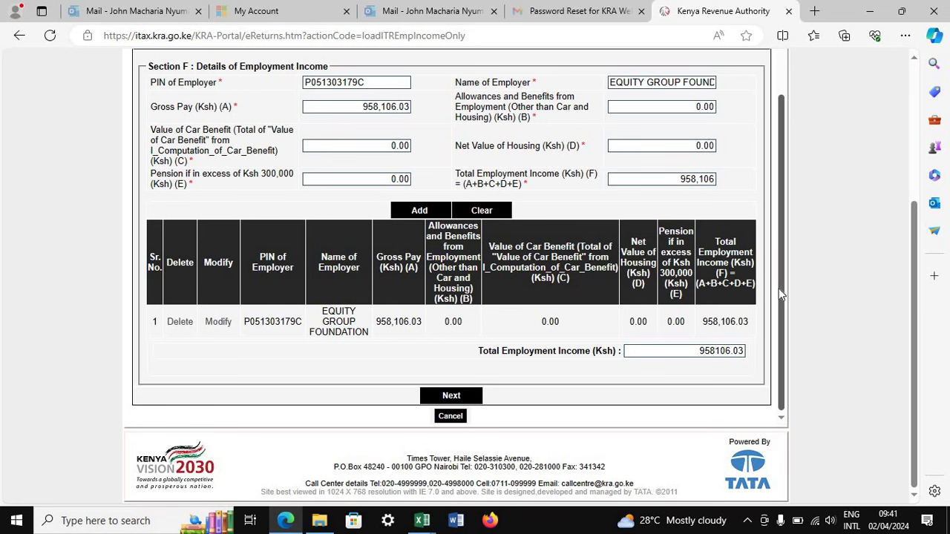
click(452, 399)
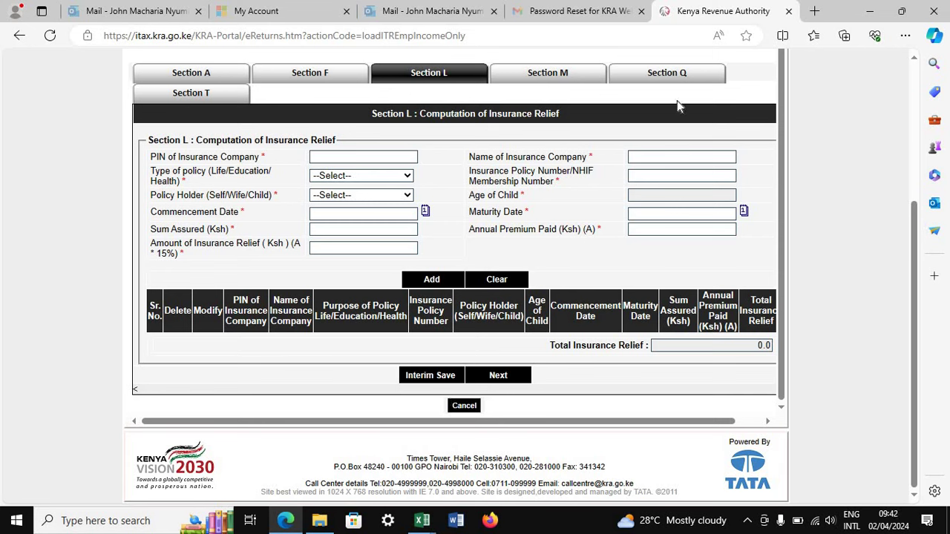
click(815, 12)
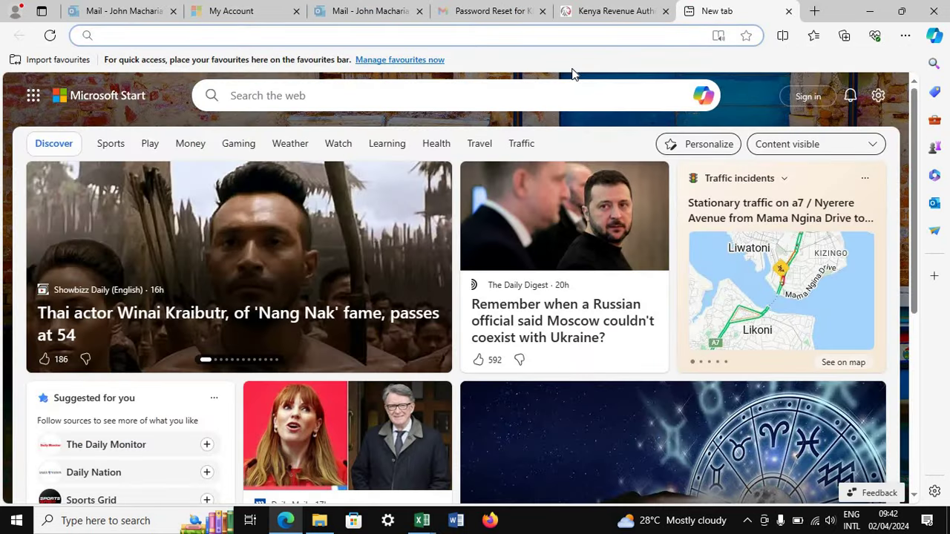
Search Bing for 'nhif kra pin' and select NHIF's PIN in the KRA result snippet
text(nhi)
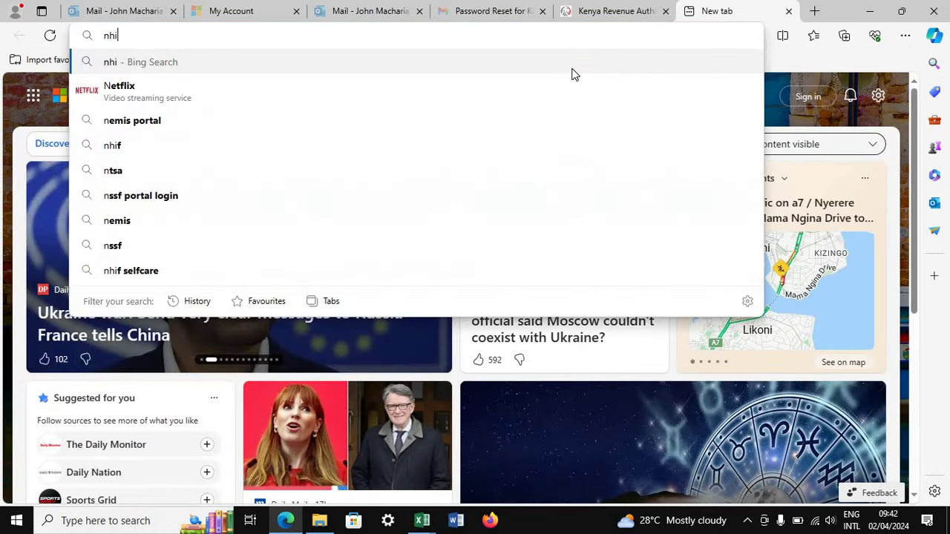
text(f k)
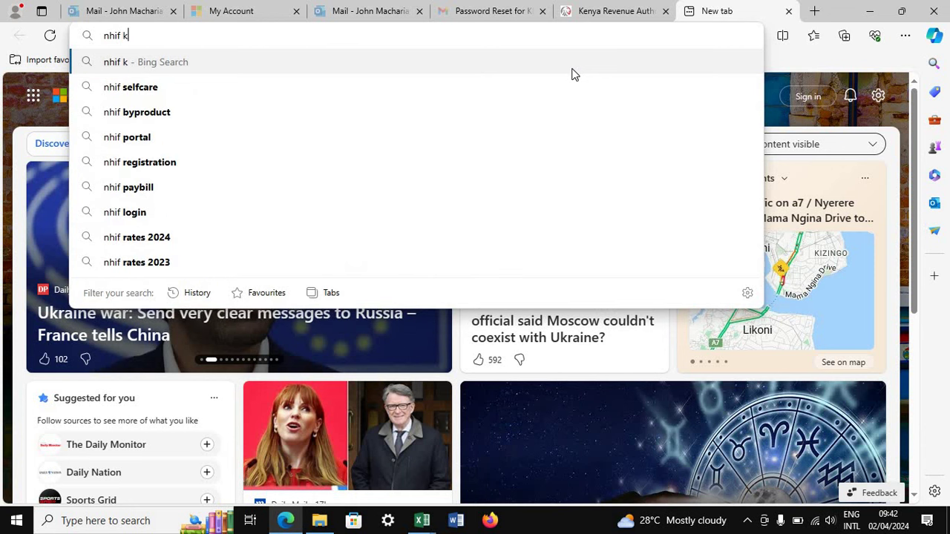
text(ra pi)
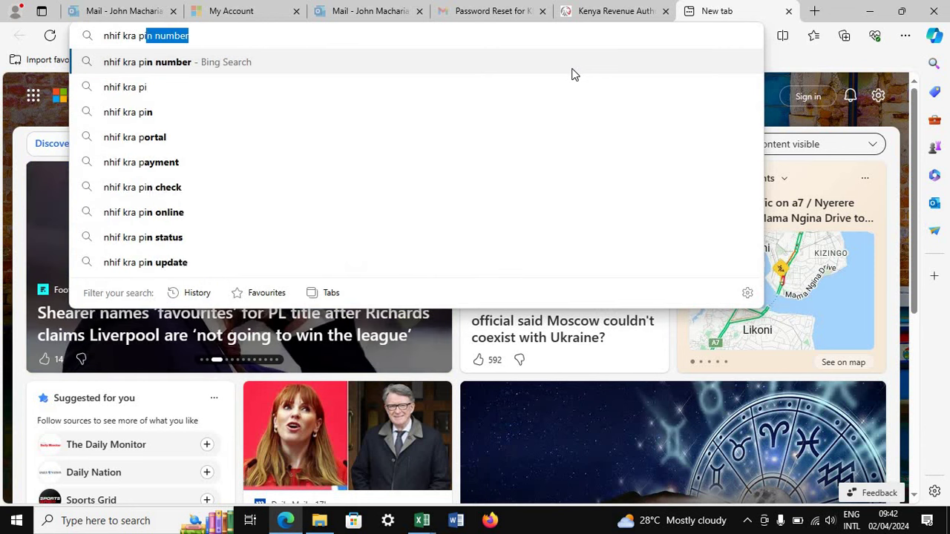
text(n)
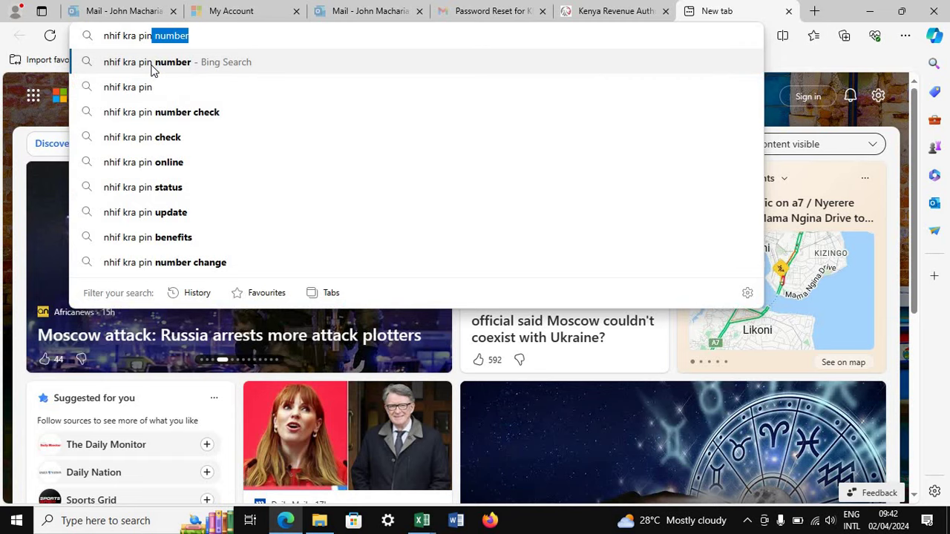
key(Return)
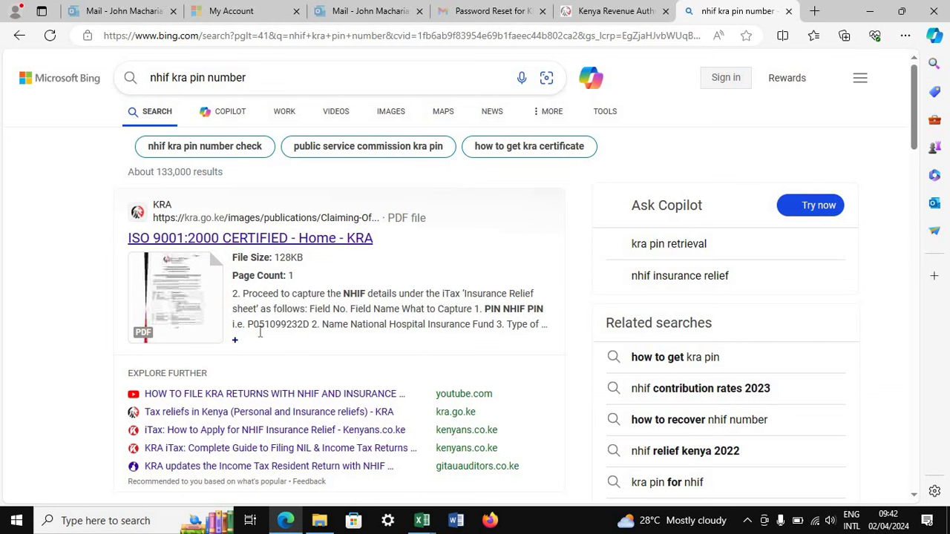
drag(247, 324, 310, 324)
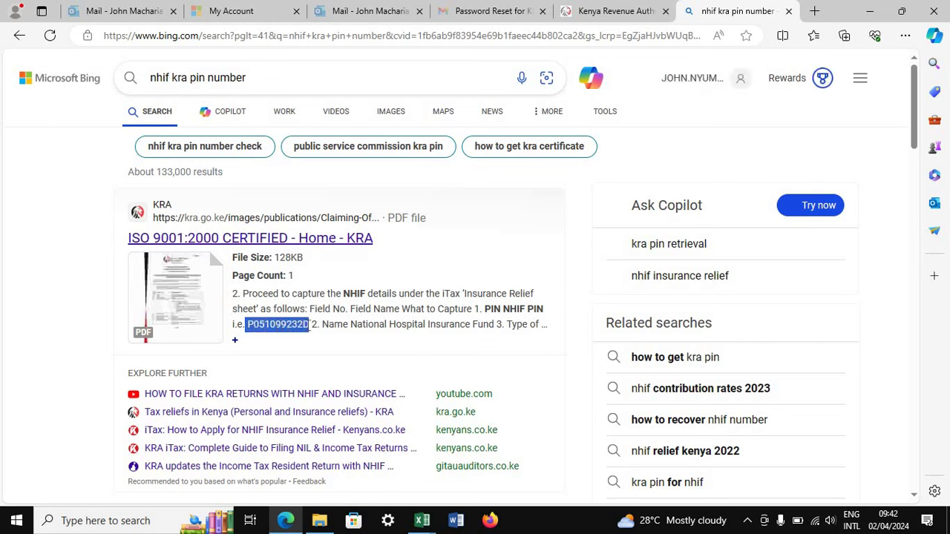
In Section L, paste NHIF's PIN, choose Health policy type, and start entering the NHIF membership number
click(616, 11)
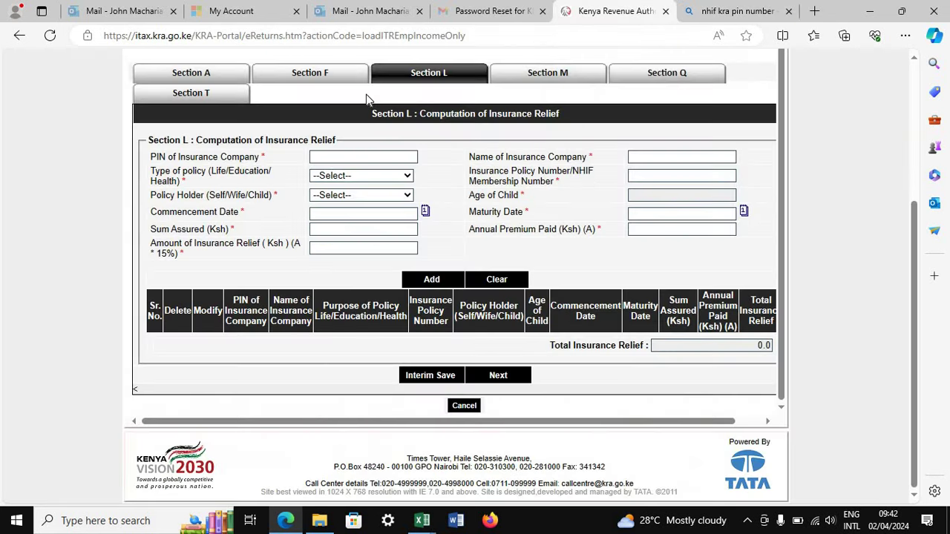
click(356, 157)
key(ctrl+v)
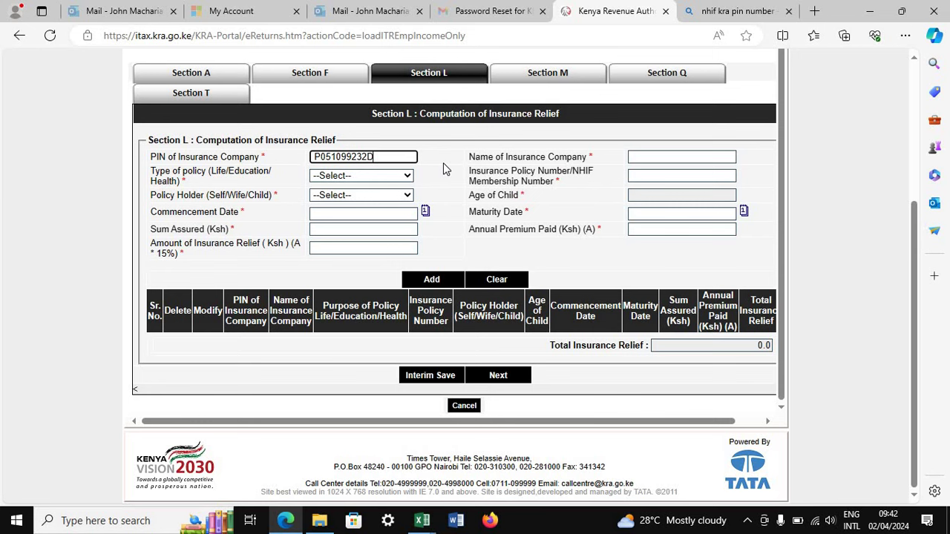
click(443, 162)
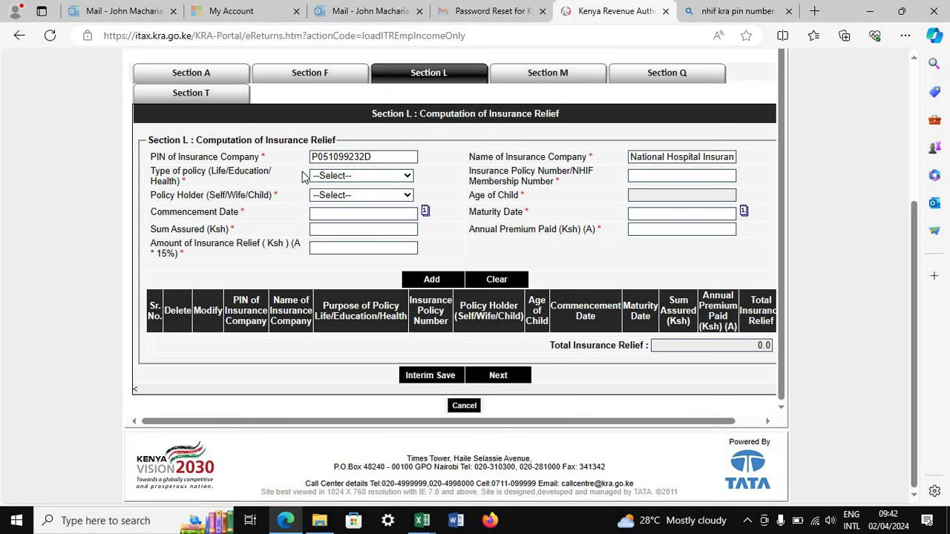
click(338, 176)
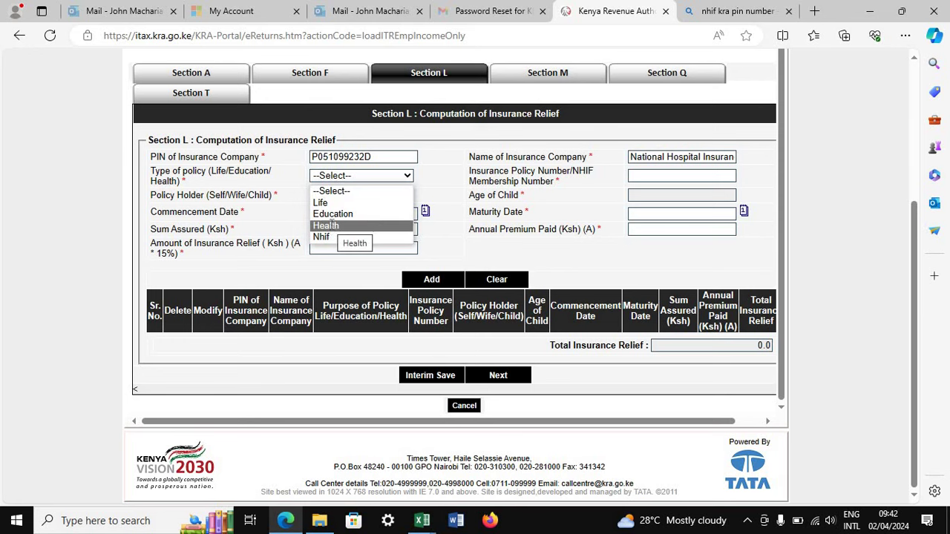
click(332, 226)
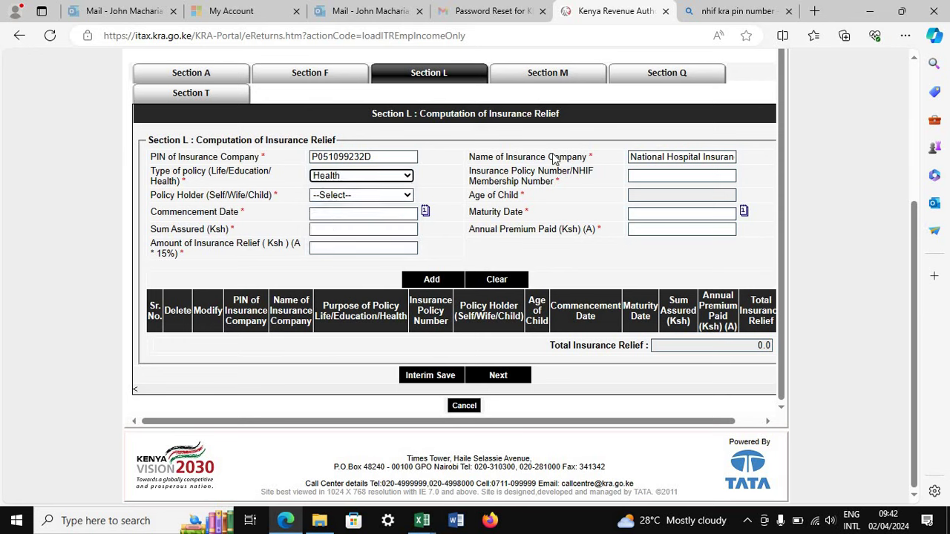
click(645, 177)
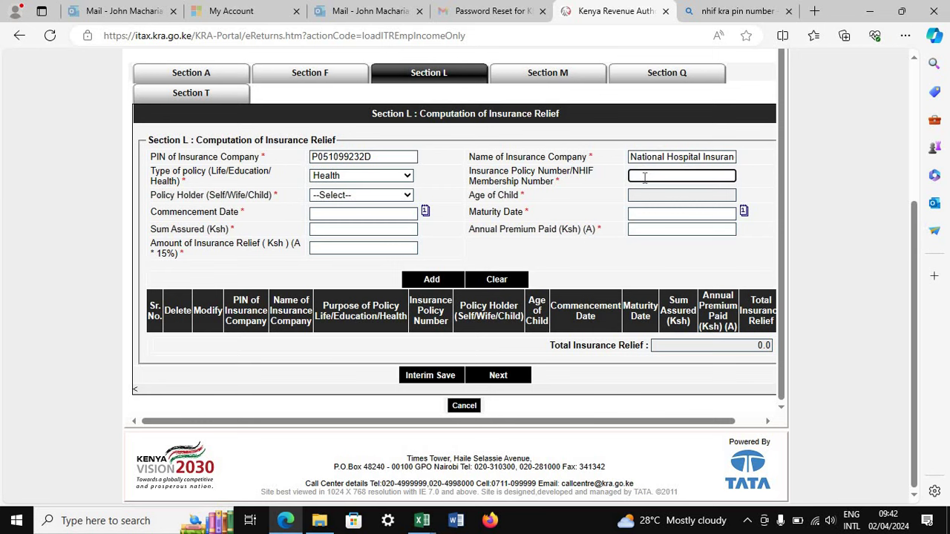
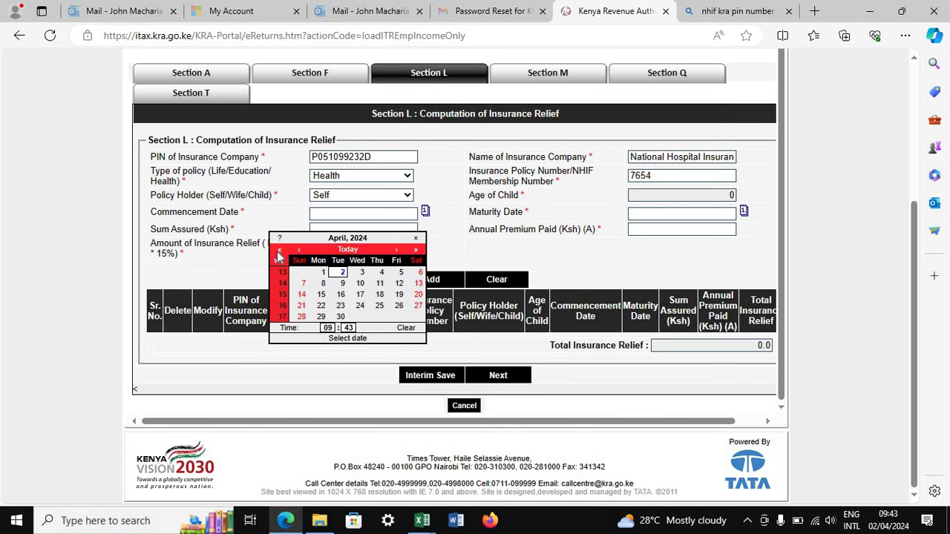
Set the policy commencement date to 01/01/2023 with the calendar picker
click(280, 250)
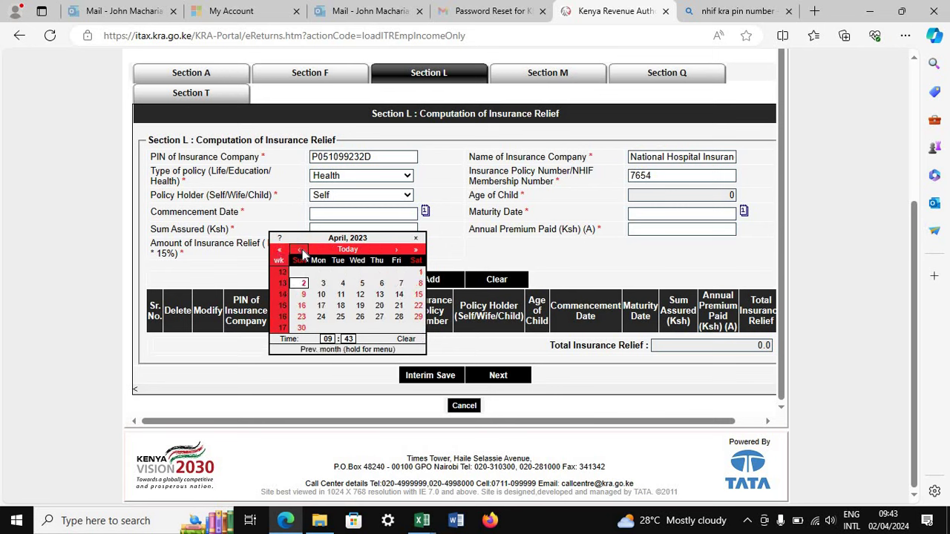
double_click(301, 250)
click(301, 251)
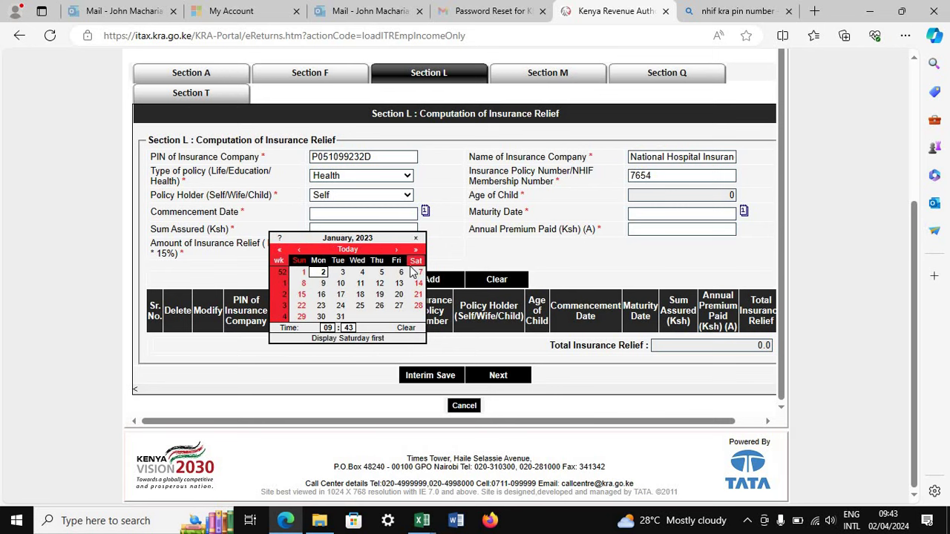
click(300, 272)
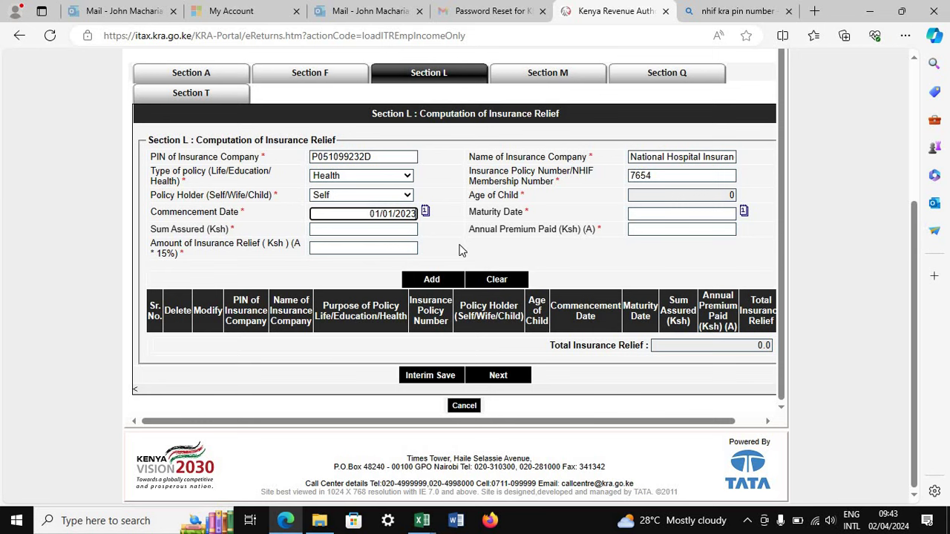
click(452, 211)
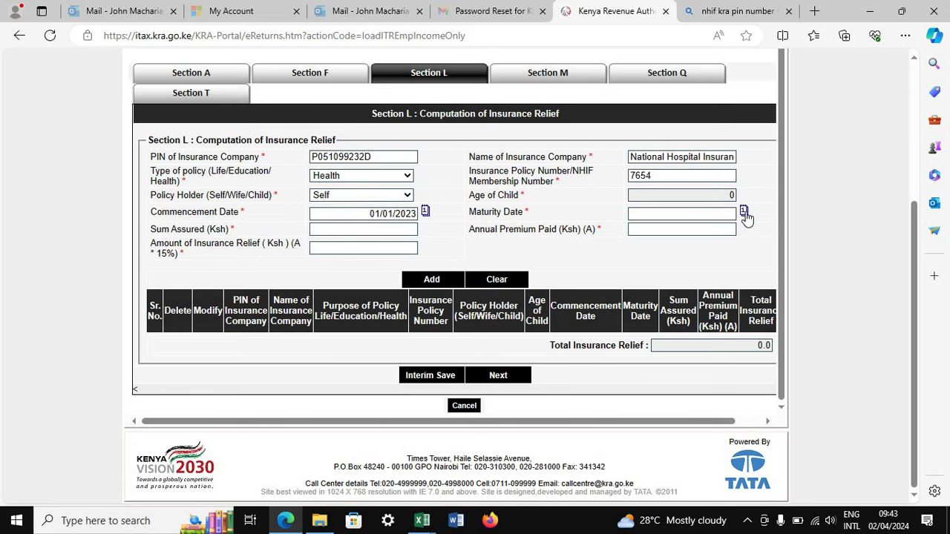
Set the policy maturity date to 31/12/2023 with the calendar picker
click(743, 212)
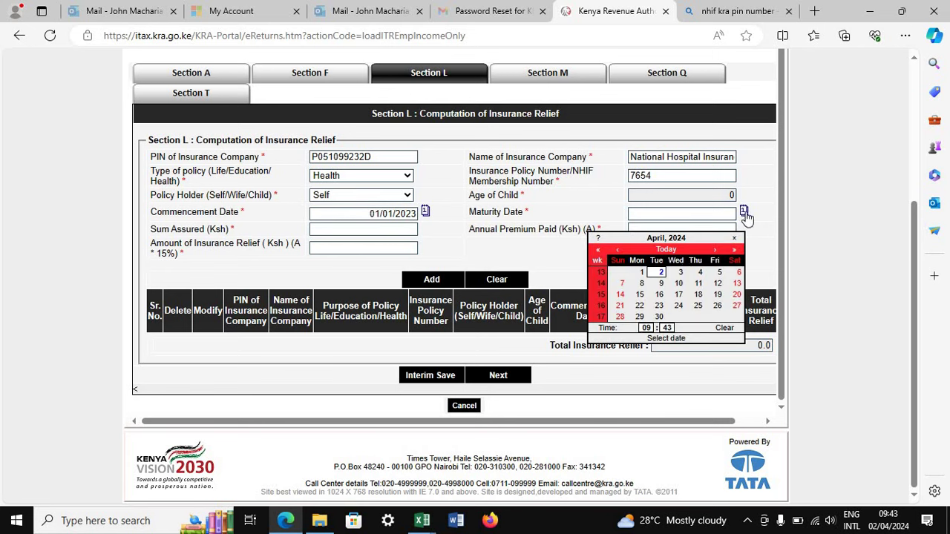
click(601, 252)
click(613, 255)
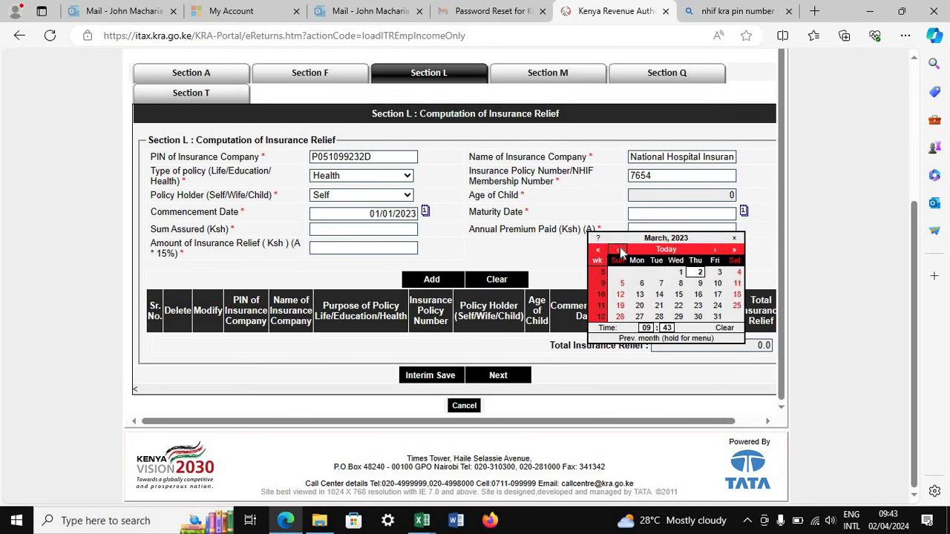
click(733, 253)
click(733, 253)
click(733, 253)
click(734, 253)
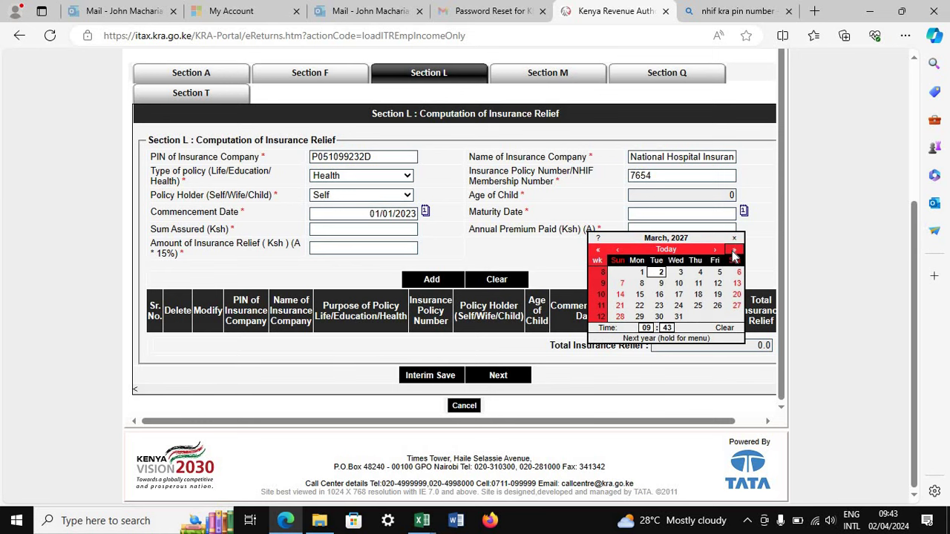
click(733, 253)
click(733, 253)
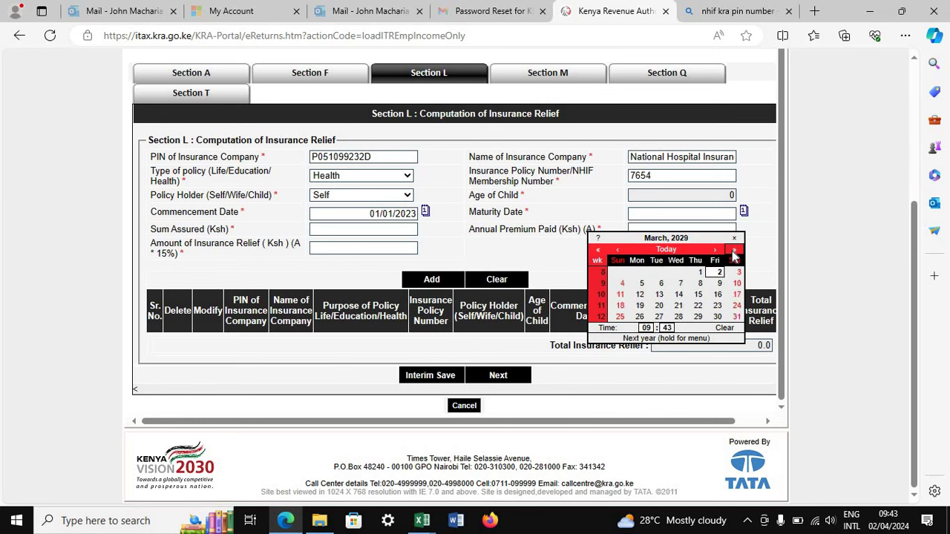
click(598, 251)
click(598, 250)
click(598, 250)
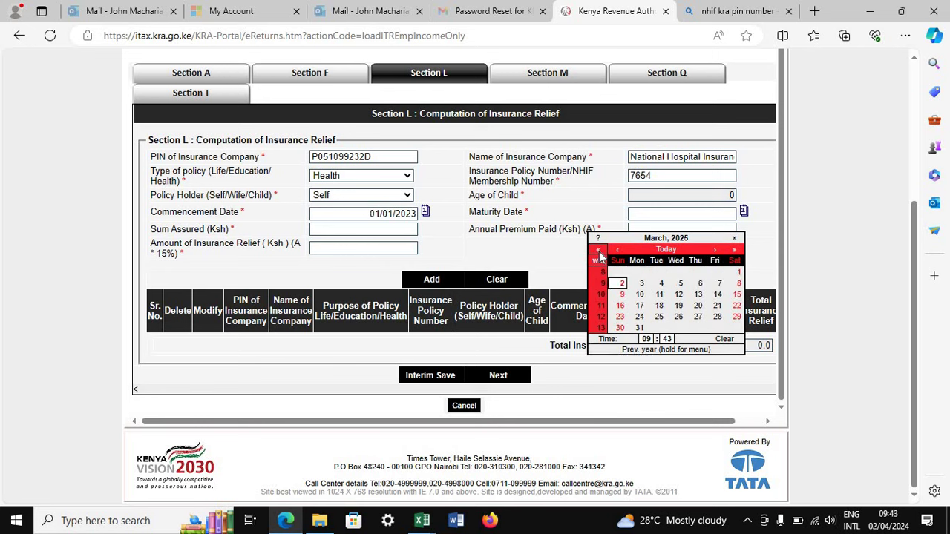
click(598, 250)
click(598, 250)
click(599, 250)
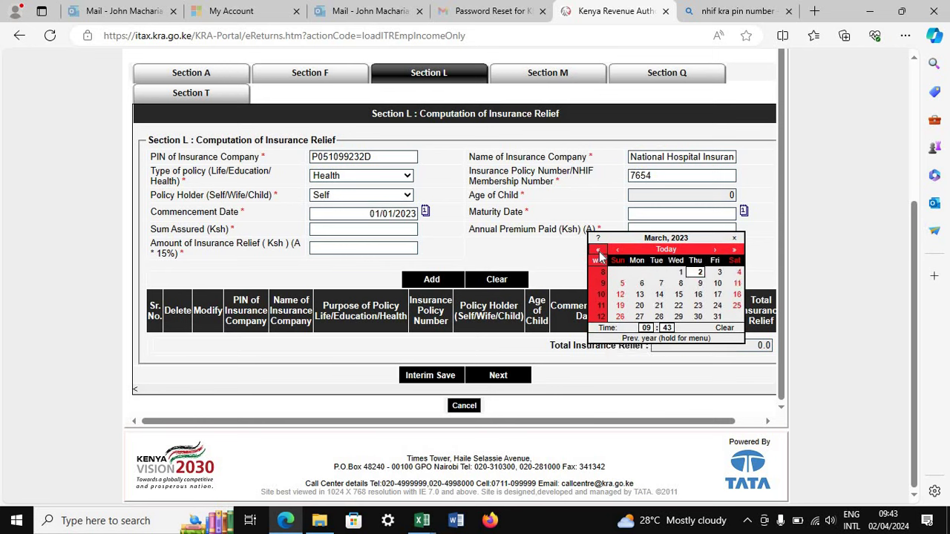
click(715, 250)
click(715, 250)
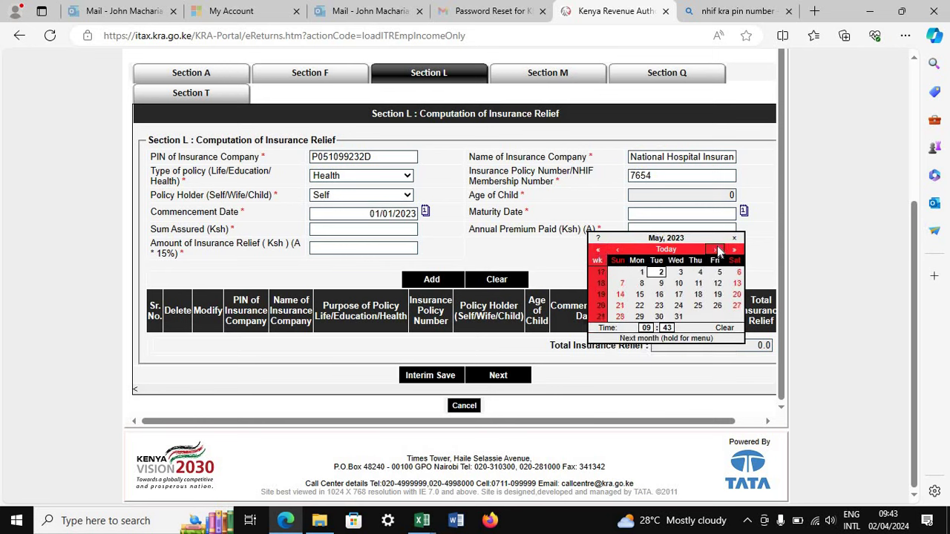
click(715, 251)
click(715, 250)
click(715, 250)
click(714, 250)
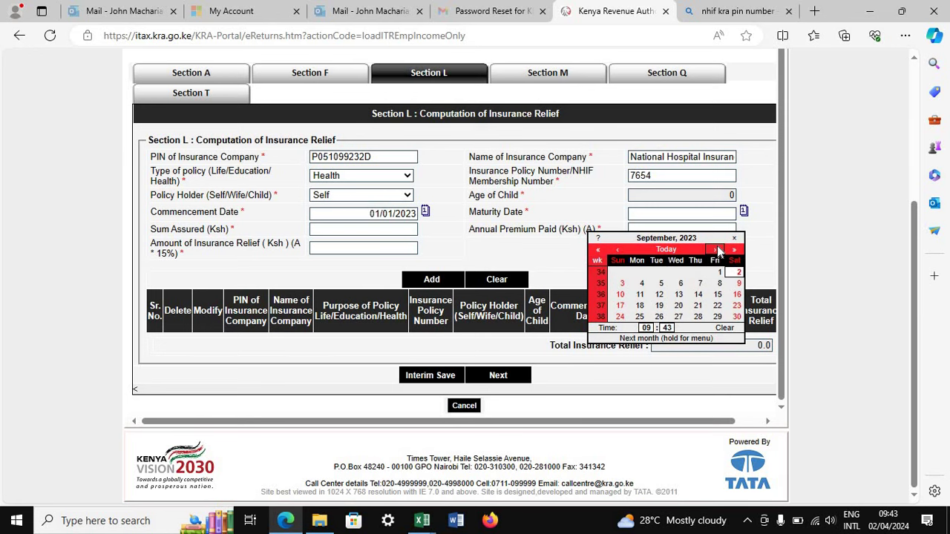
click(715, 250)
click(715, 250)
click(715, 250)
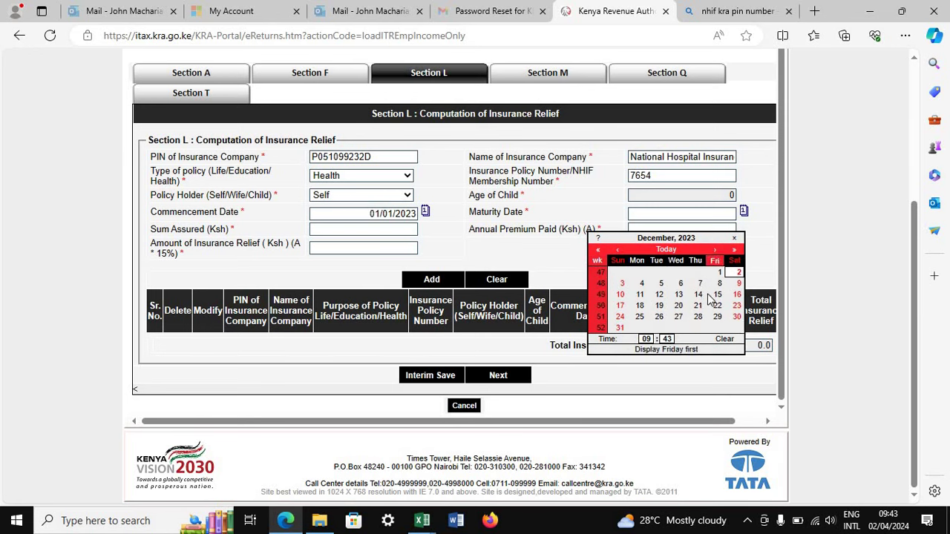
click(621, 328)
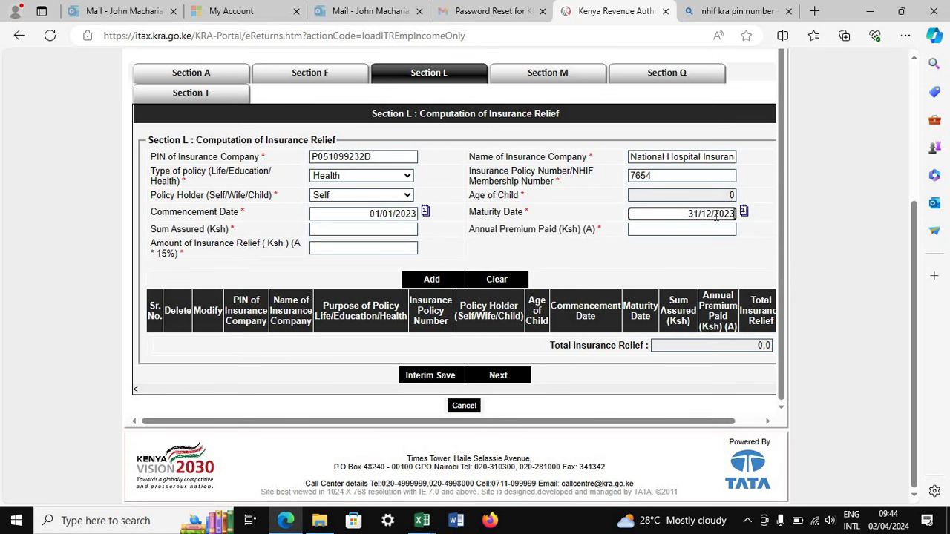
Enter 12,000 as the health policy's sum assured and annual premium, then add it to the relief table
click(360, 228)
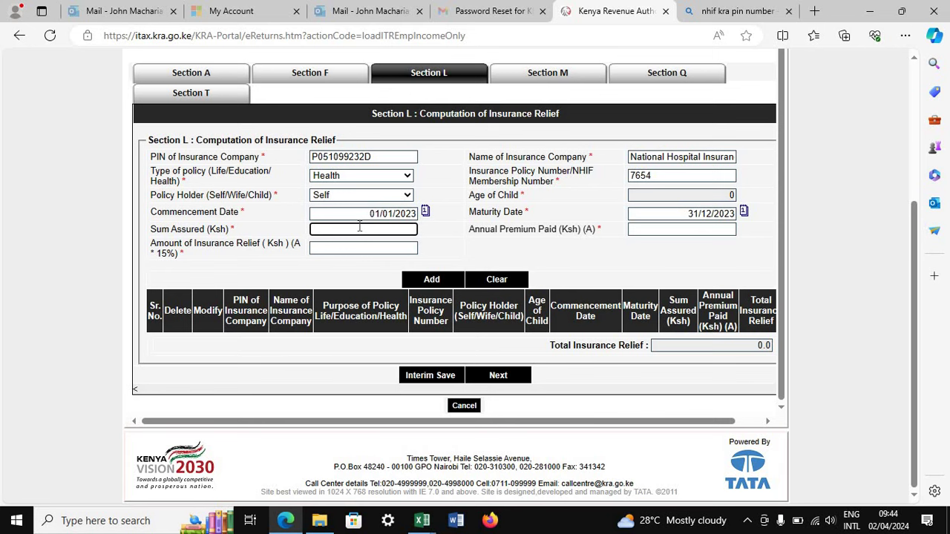
text(12000)
click(437, 247)
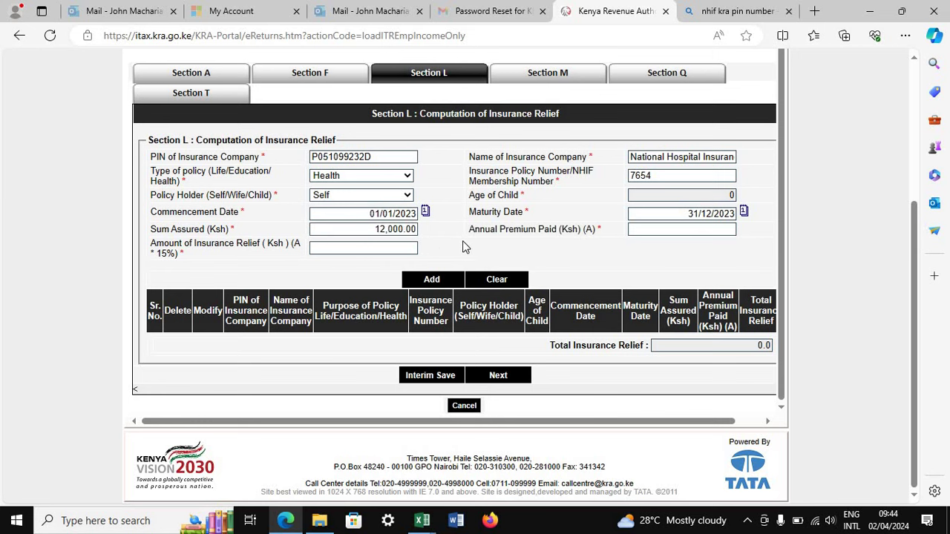
click(647, 230)
text(12000)
click(601, 259)
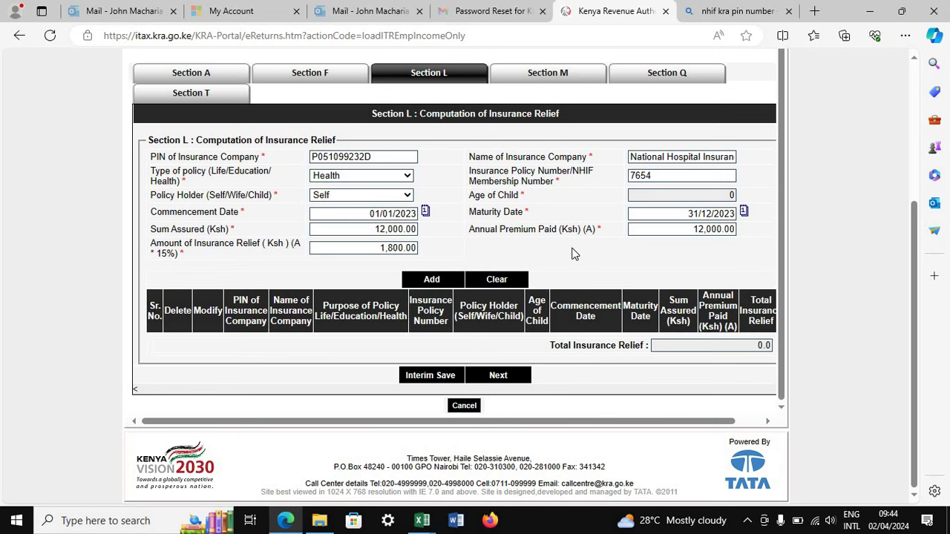
click(432, 283)
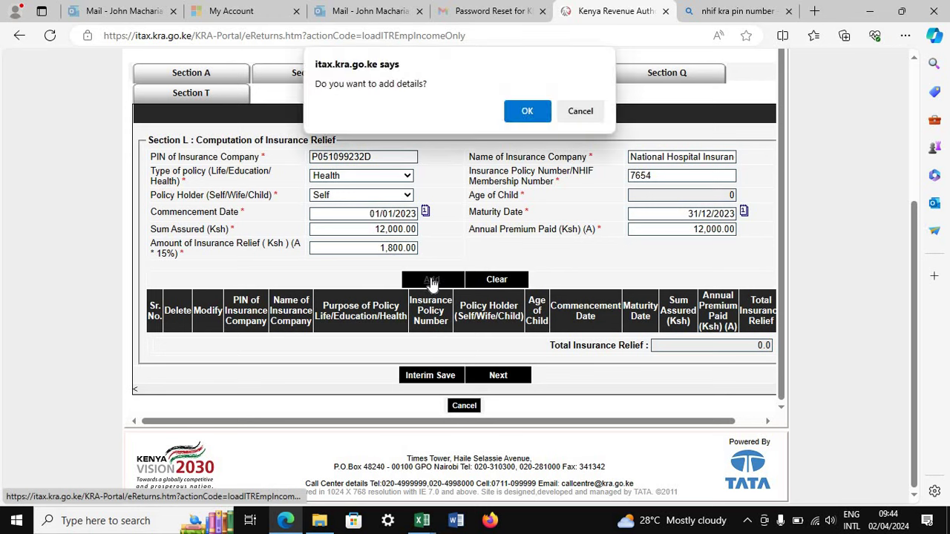
click(537, 110)
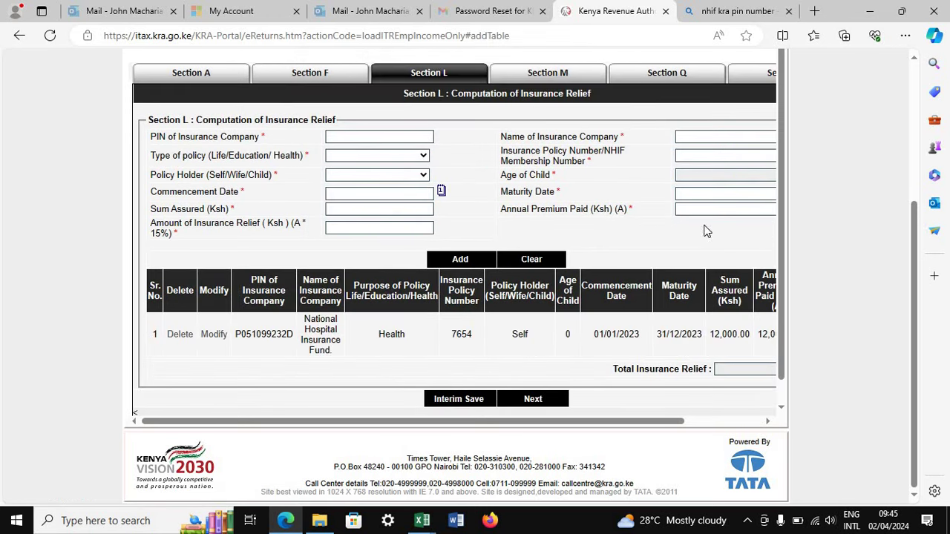
Move to Section M and copy the employer's 946,026.03 taxable salary into the form
click(527, 399)
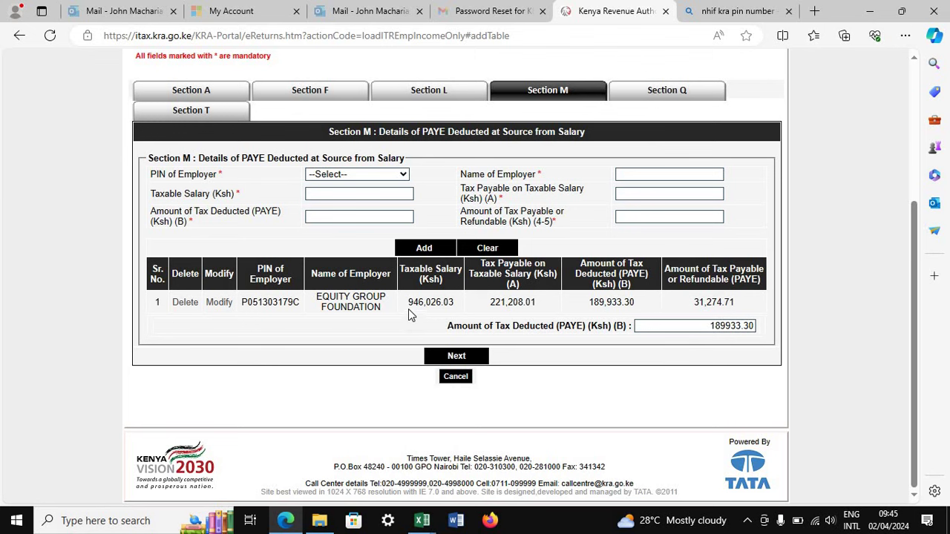
drag(408, 302, 454, 310)
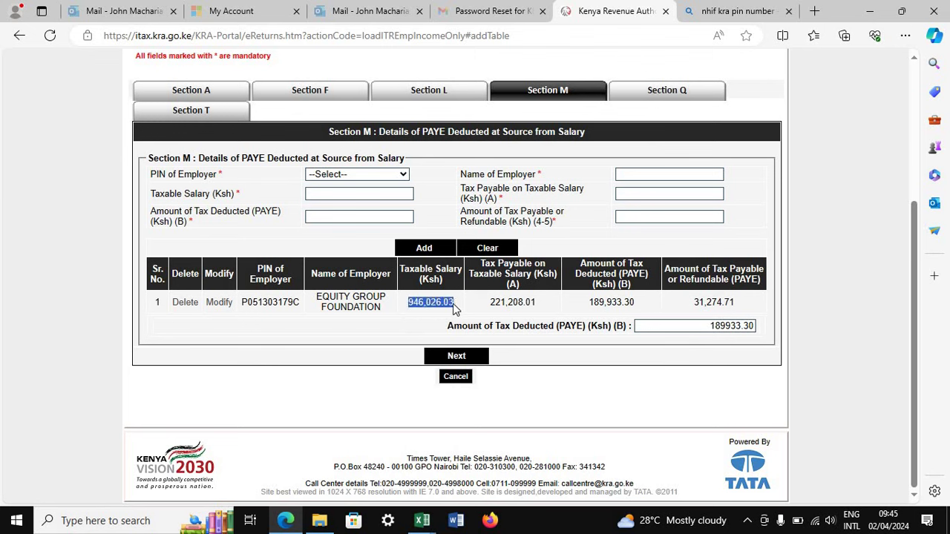
key(ctrl+c)
click(378, 193)
key(ctrl+v)
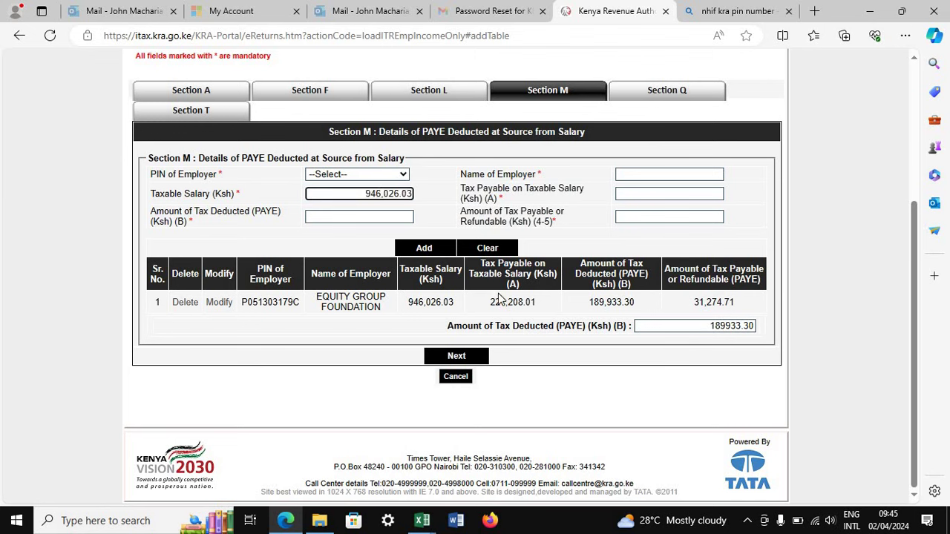
Copy tax payable 221,208.01 and PAYE deducted 189,933.30 from the employer row into Section M
drag(489, 301, 537, 305)
key(ctrl+c)
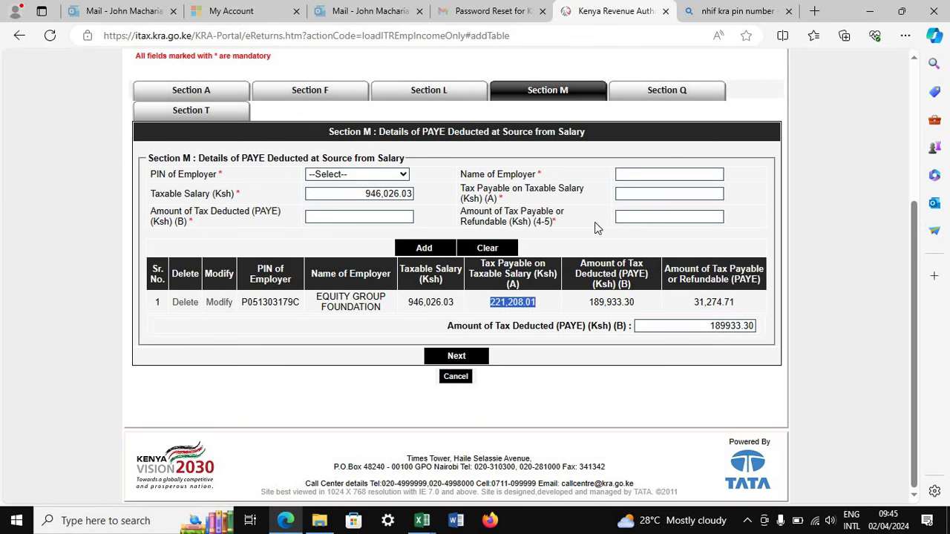
click(637, 193)
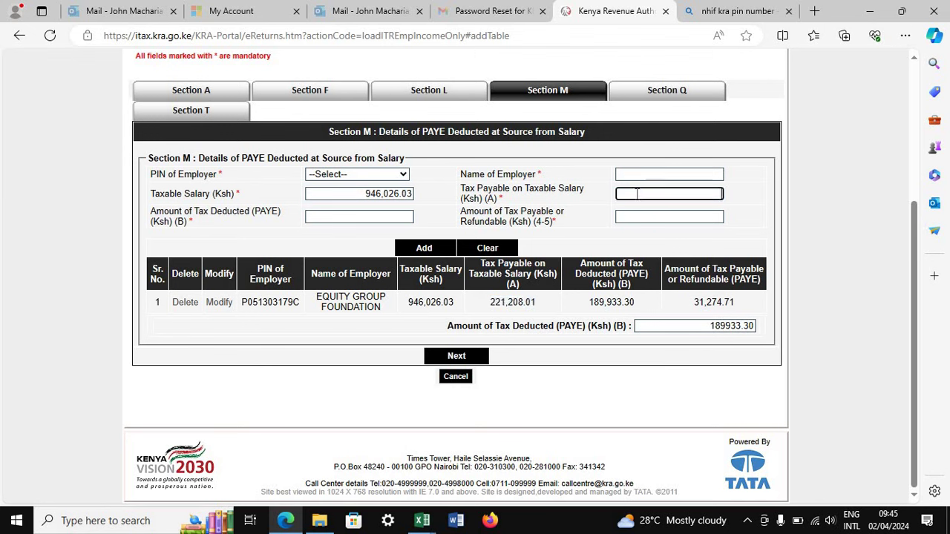
key(ctrl+v)
drag(590, 300, 635, 307)
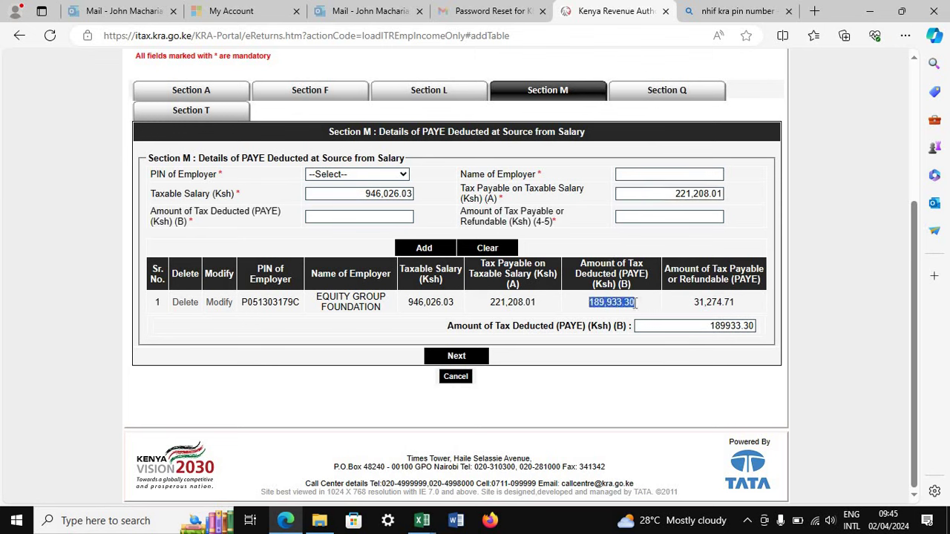
key(ctrl+c)
click(334, 220)
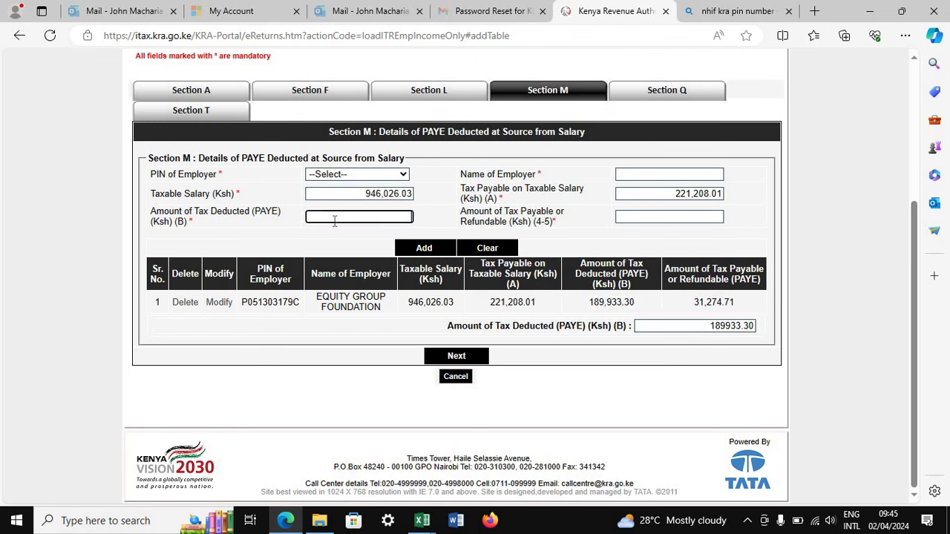
key(ctrl+v)
click(574, 233)
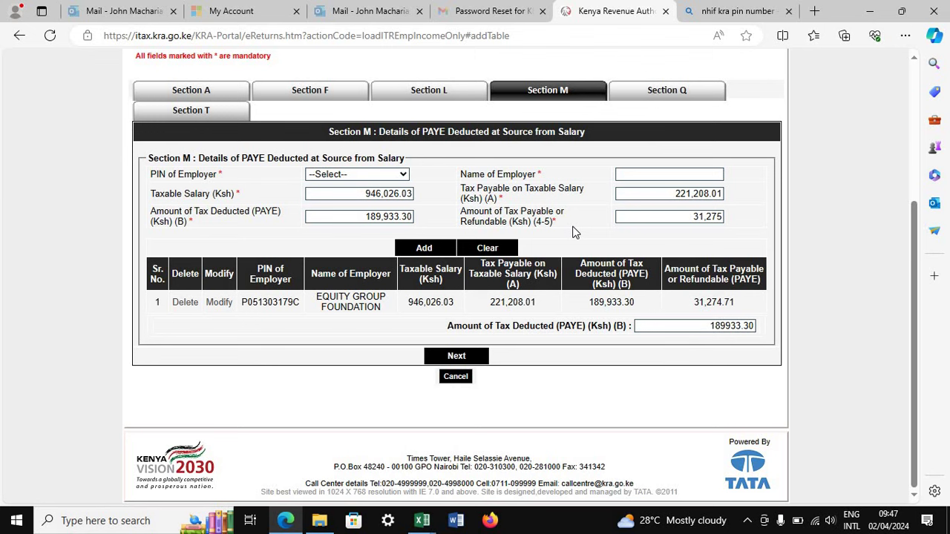
Review Sections L and Q, return to Section M, then advance through Section Q to Section T
click(418, 92)
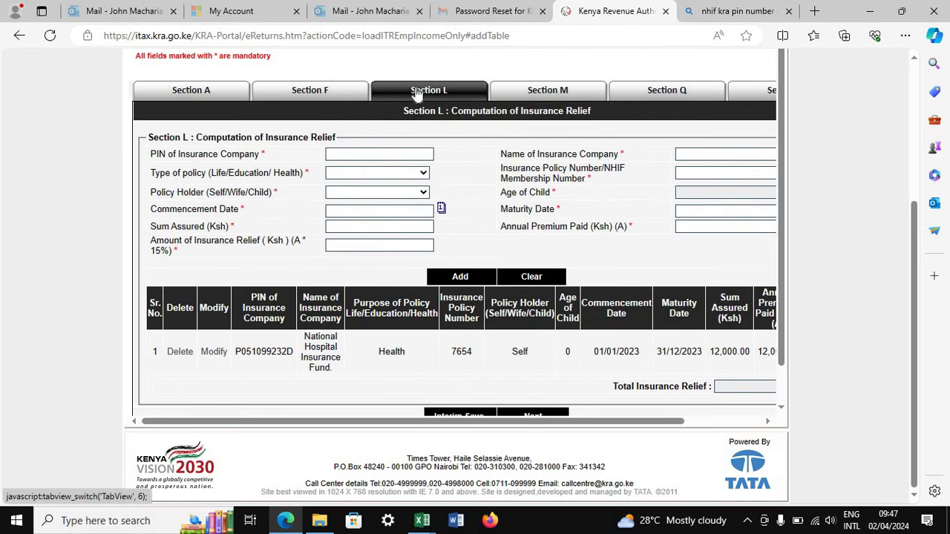
click(627, 90)
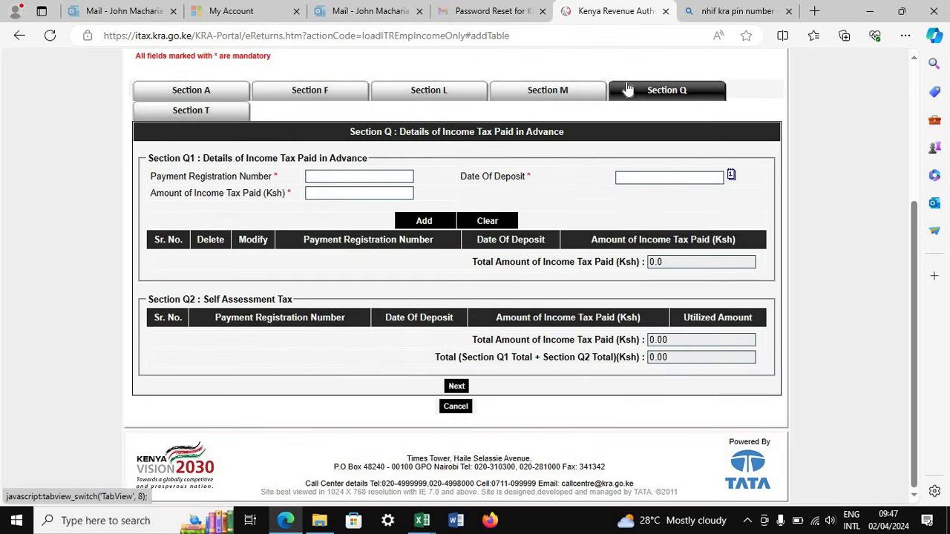
click(570, 91)
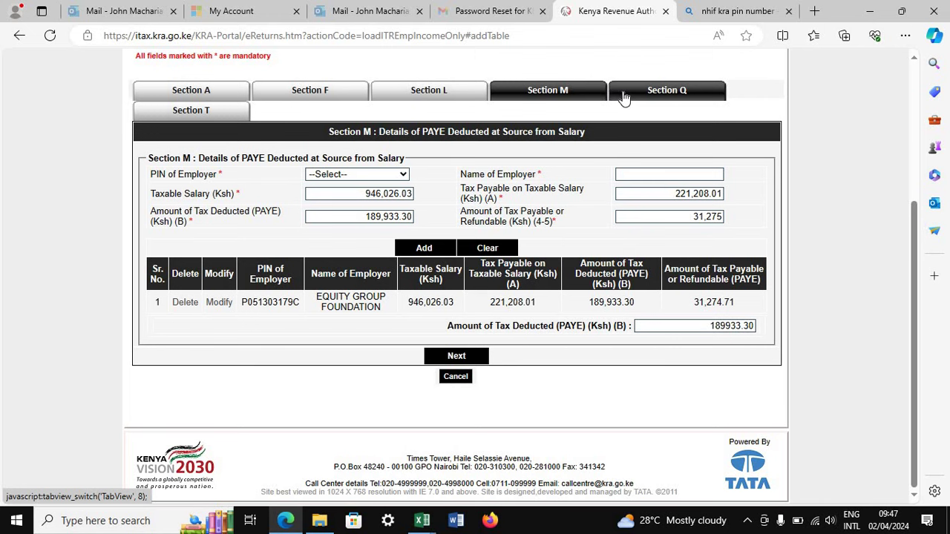
click(469, 356)
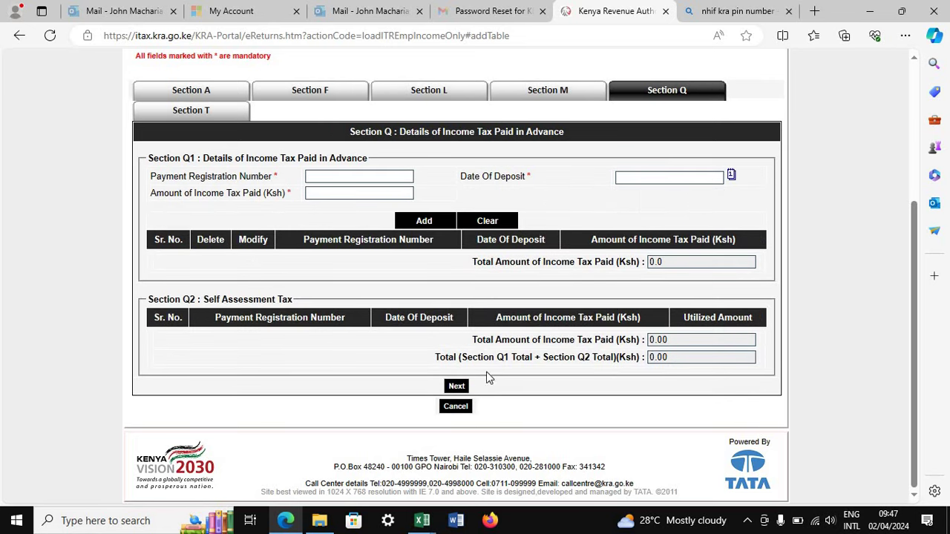
click(456, 386)
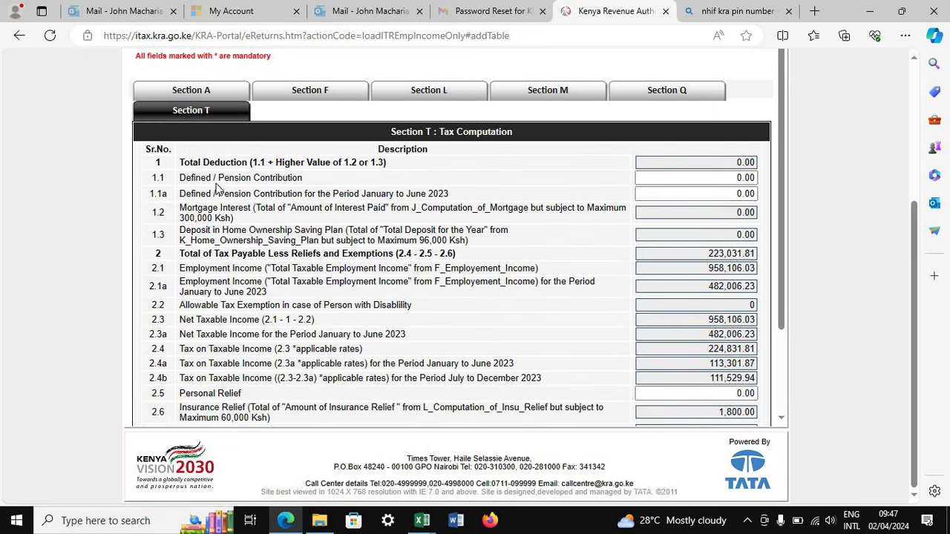
Replace the 0.00 in row 1.1a Defined/Pension Contribution with 1200
drag(218, 177, 304, 185)
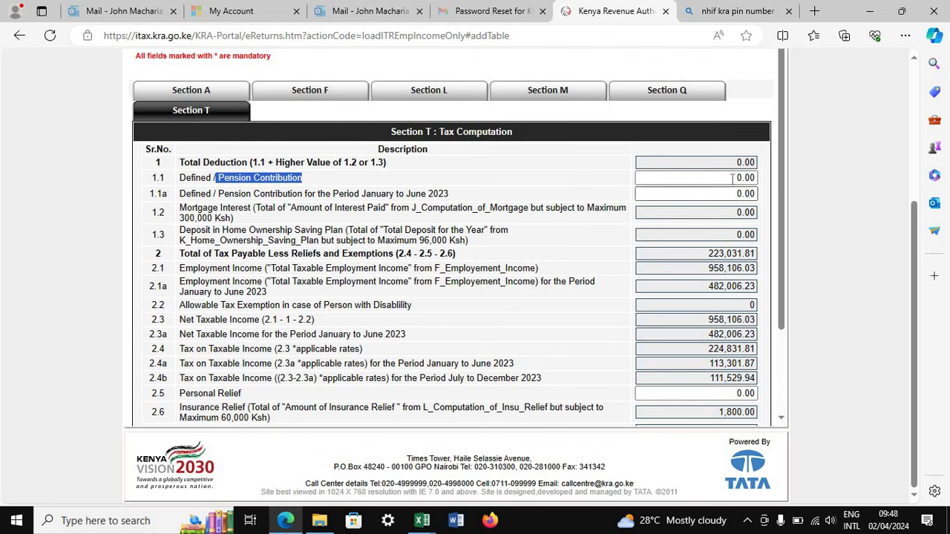
drag(735, 178, 759, 177)
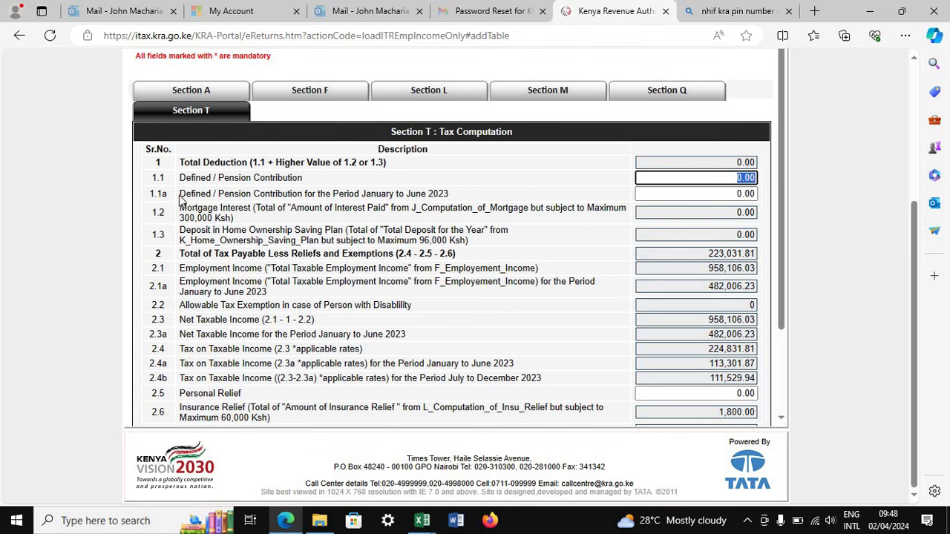
drag(180, 194, 429, 198)
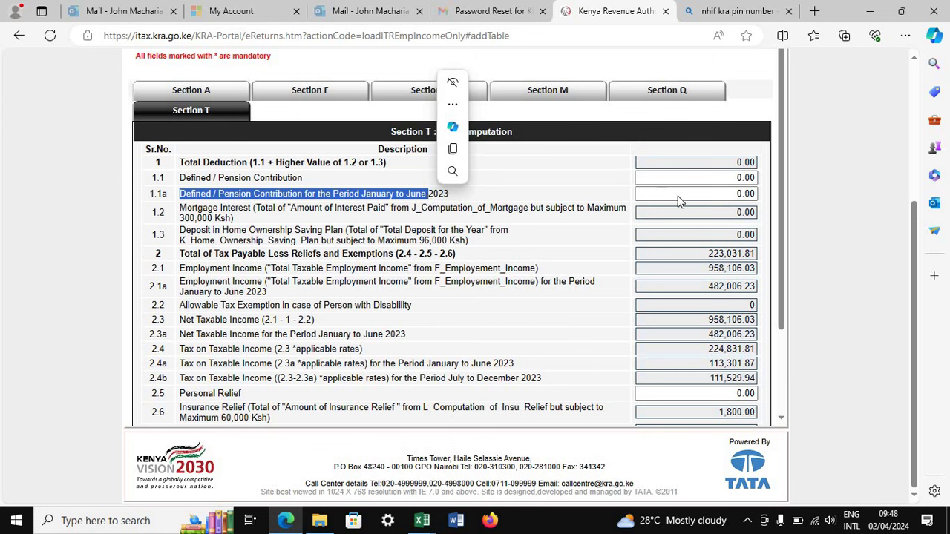
drag(733, 194, 755, 193)
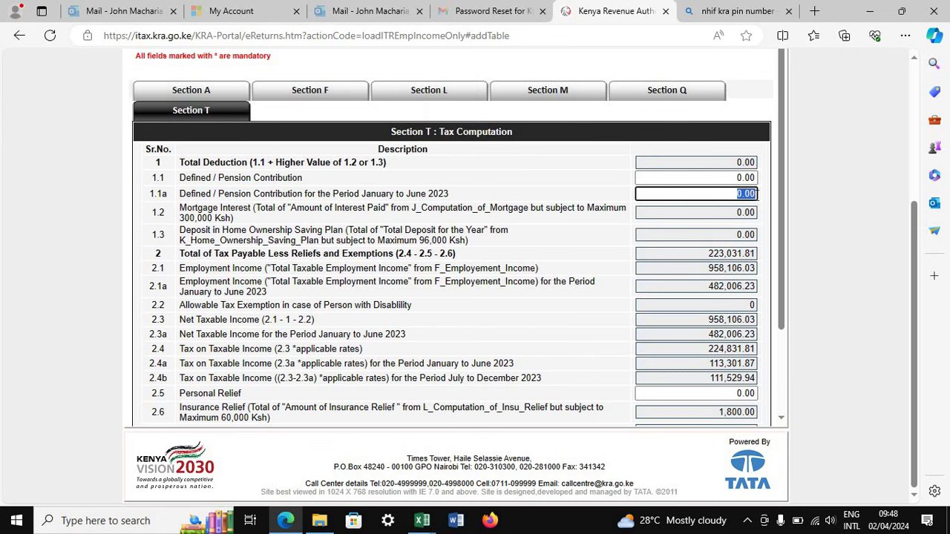
text(1200)
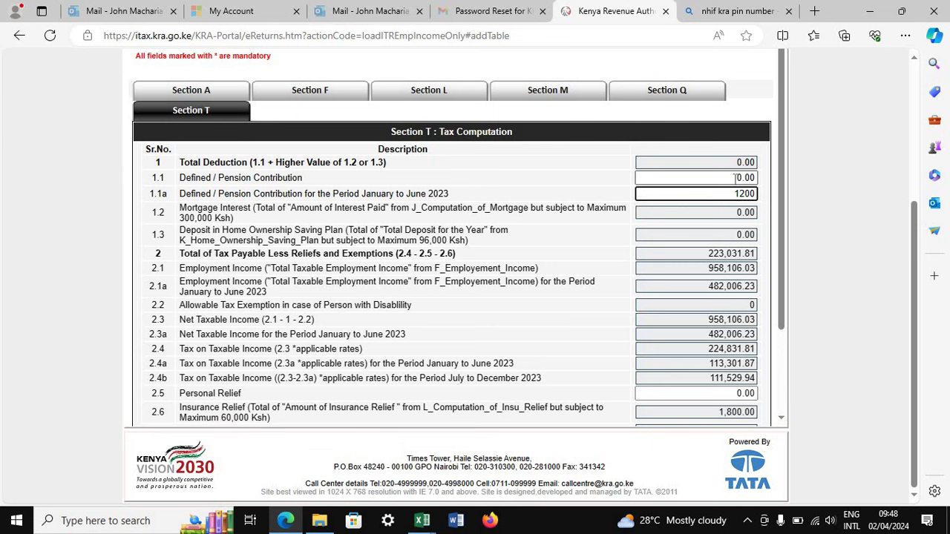
Dismiss the 1.1a-exceeds-1.1 warning and set the yearly pension contribution to 2,400
click(738, 179)
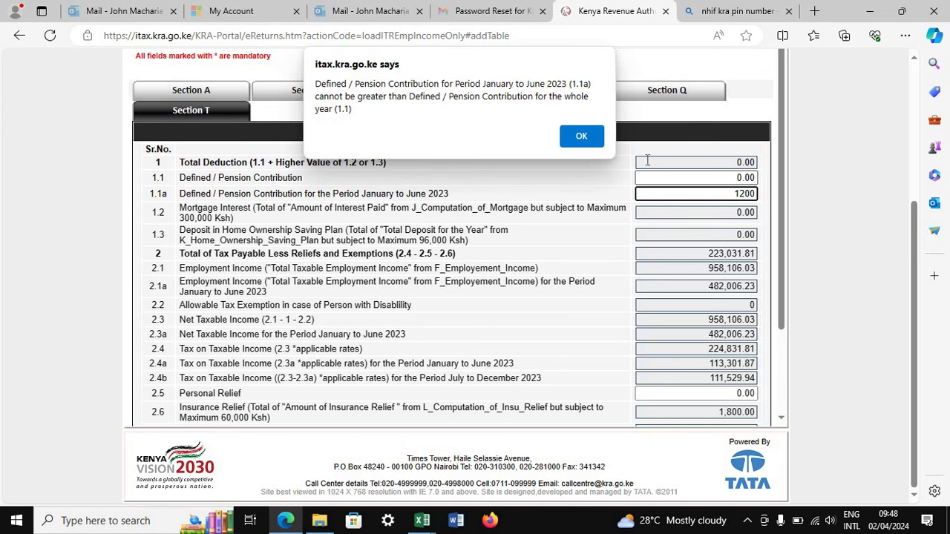
click(582, 136)
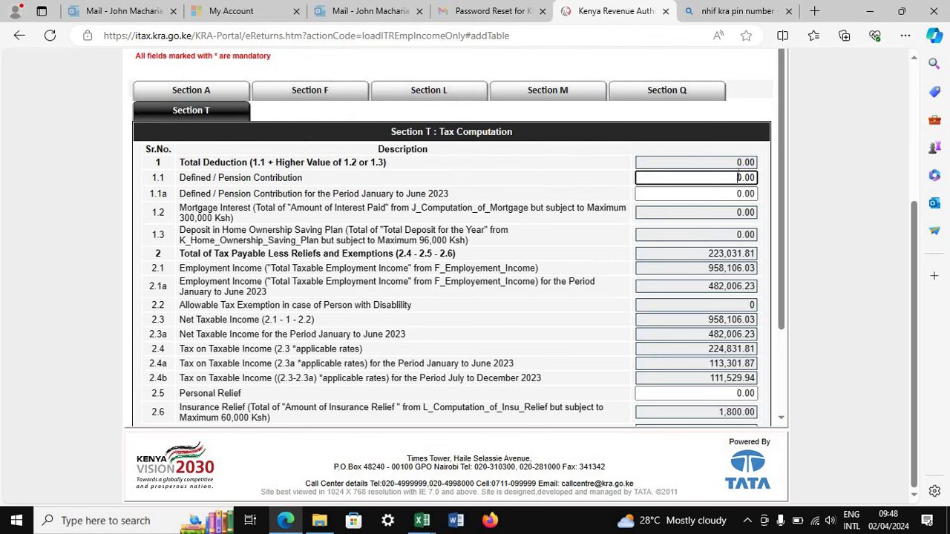
key(ctrl+a)
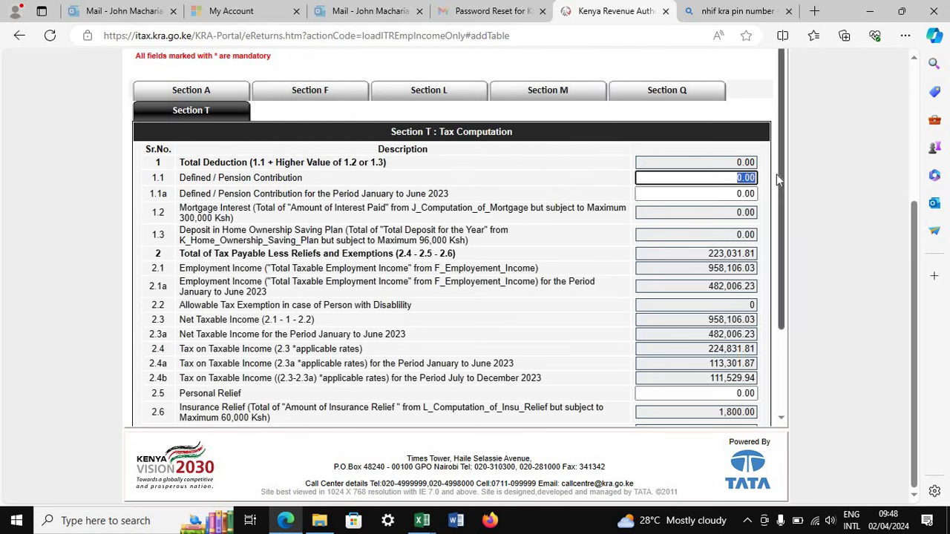
text(2400)
key(Tab)
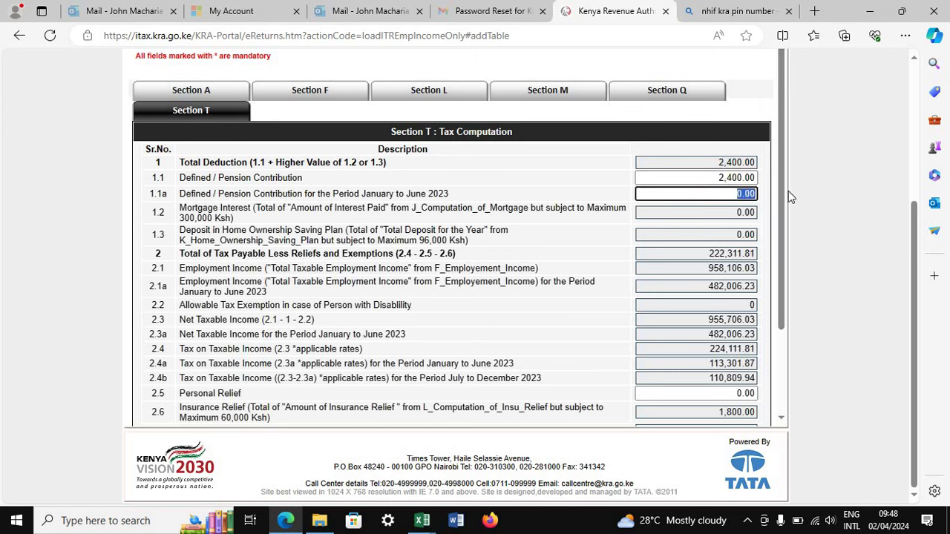
Set the January–June pension to 1,200 and personal relief to 28,800, recomputing tax due to 3,578.51
key(BackSpace)
text(1200)
drag(781, 174, 781, 231)
key(Tab)
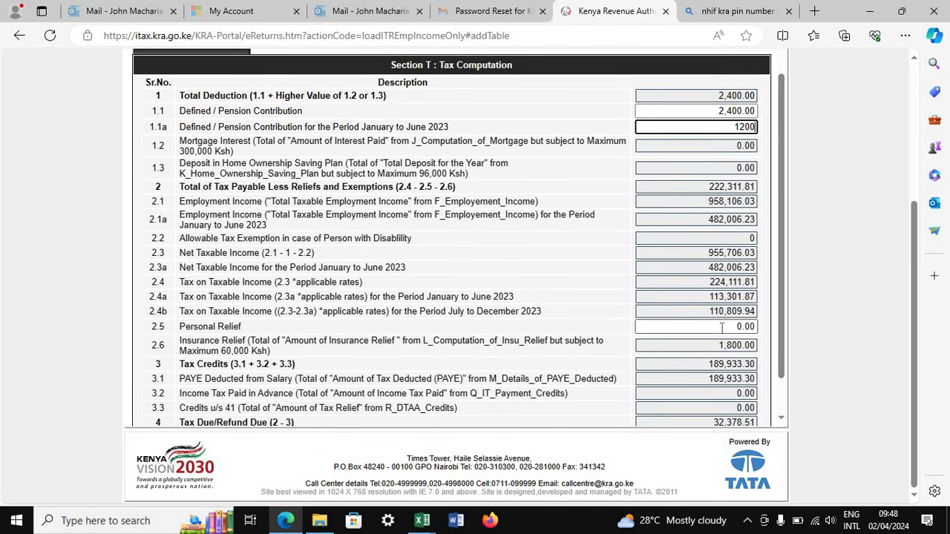
text(28800)
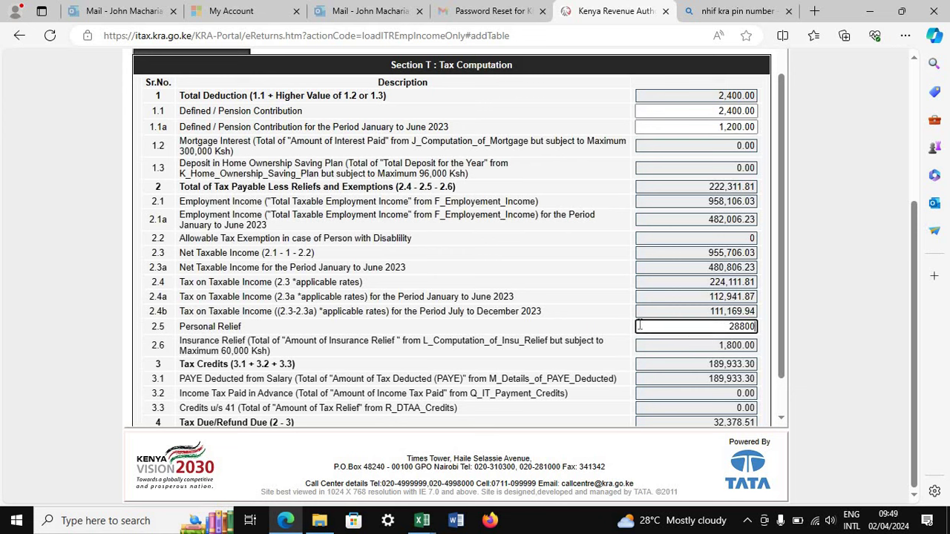
click(735, 312)
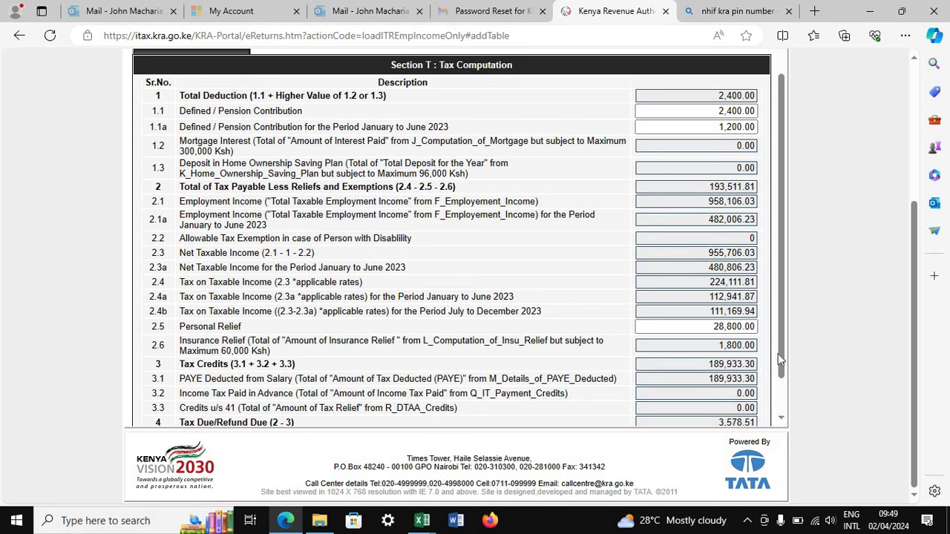
click(781, 402)
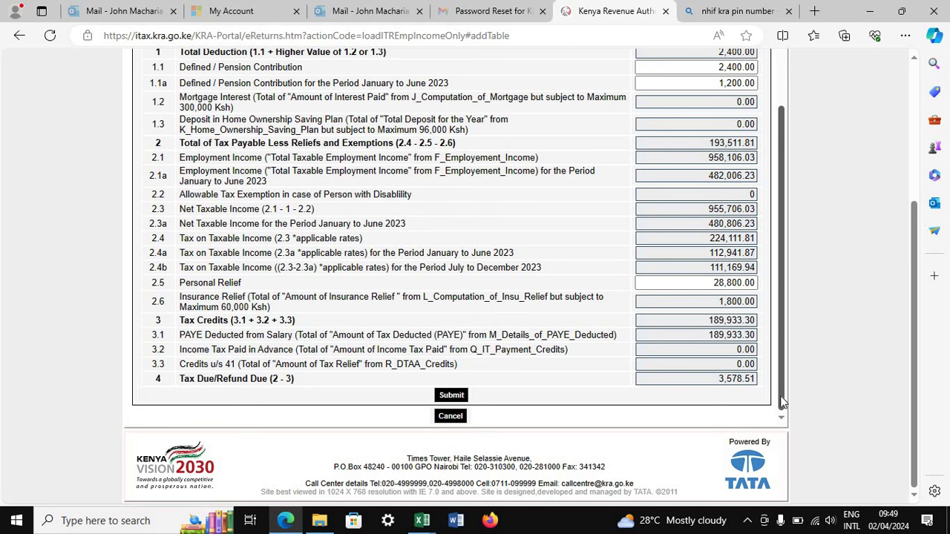
click(726, 380)
drag(726, 380, 761, 389)
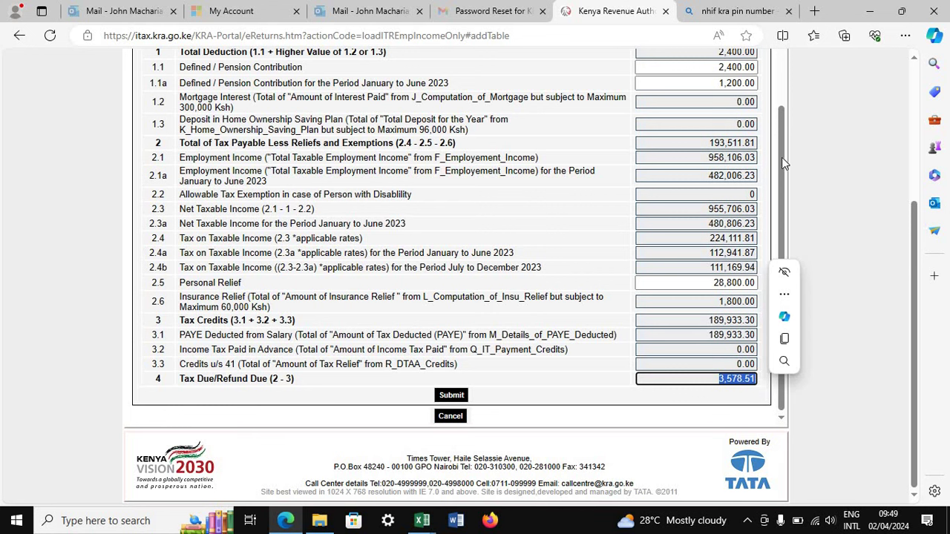
scroll(777, 140, up, 1)
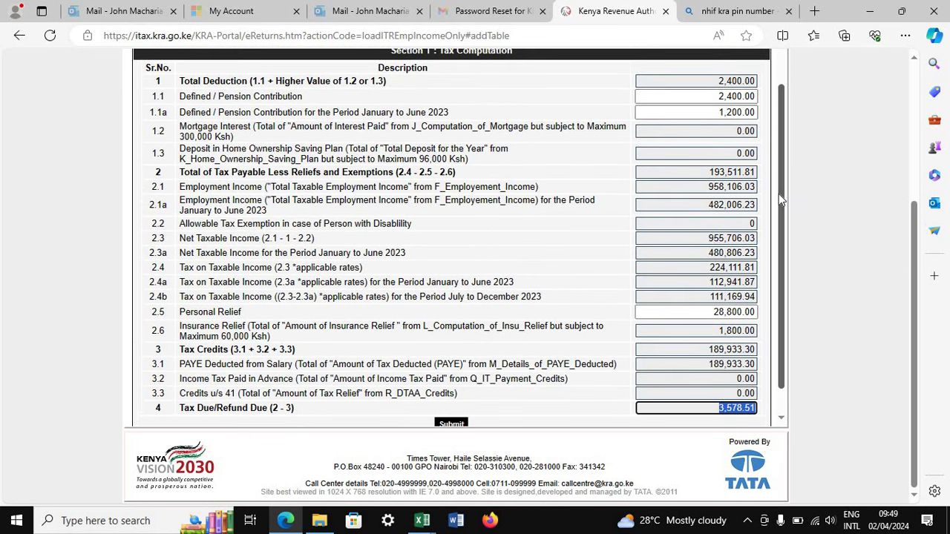
scroll(779, 223, down, 1)
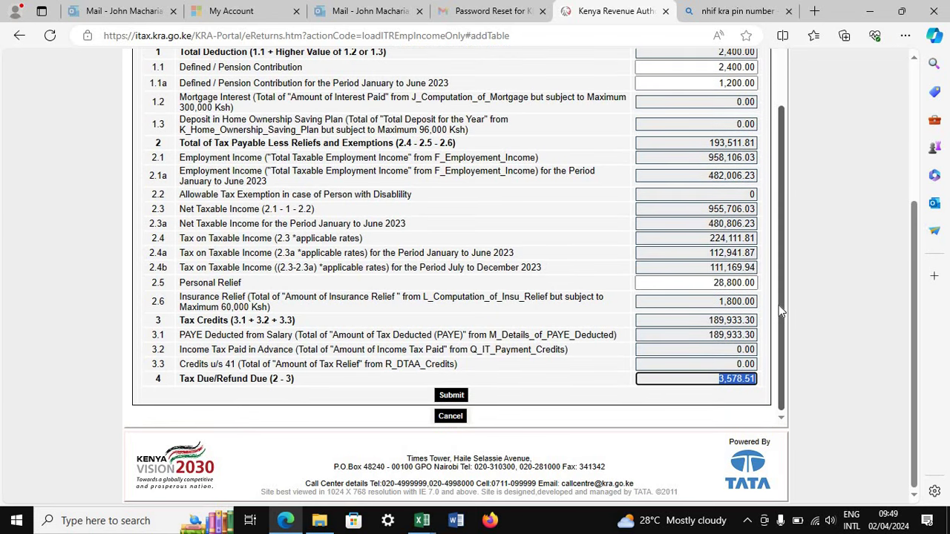